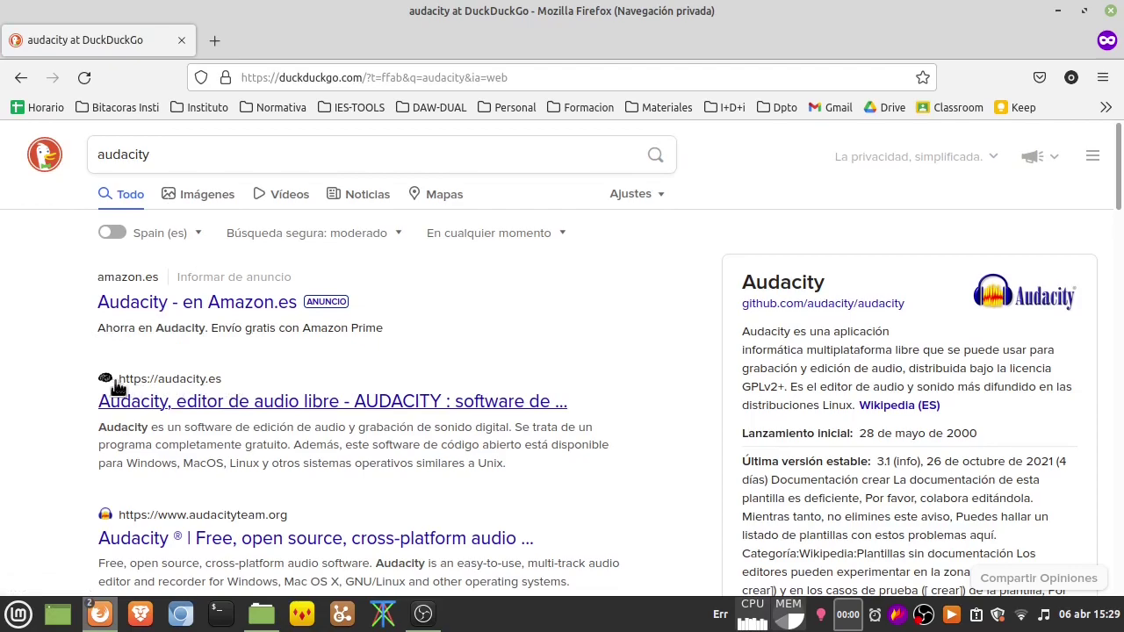
Step: Open the audacity.es search result and view the download options for each operating system
click(257, 402)
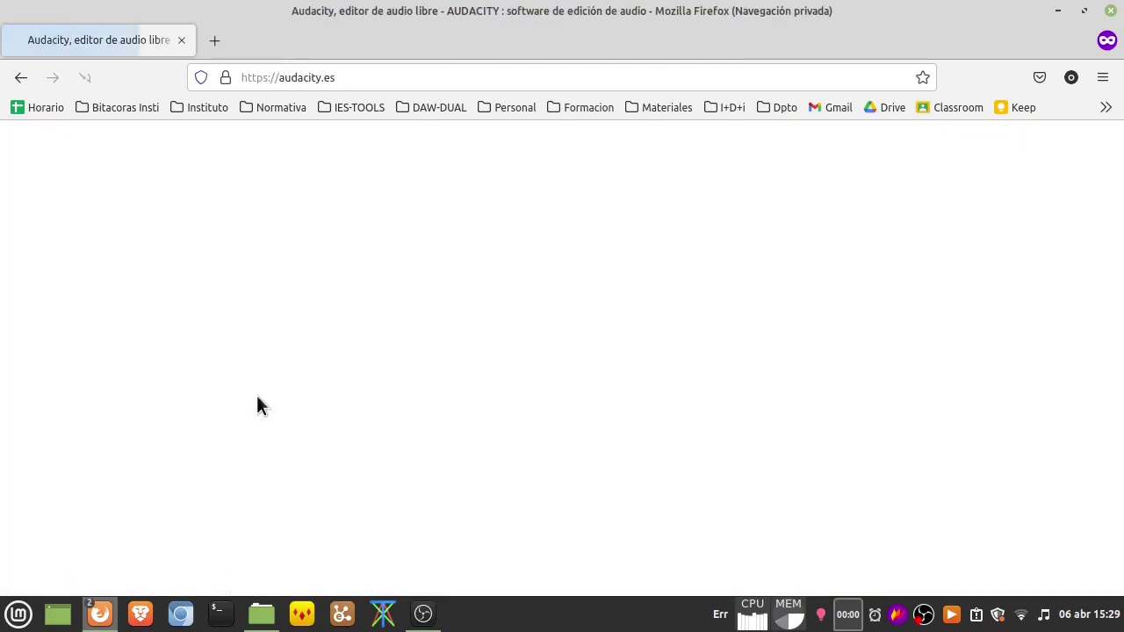
scroll(147, 450, down, 2)
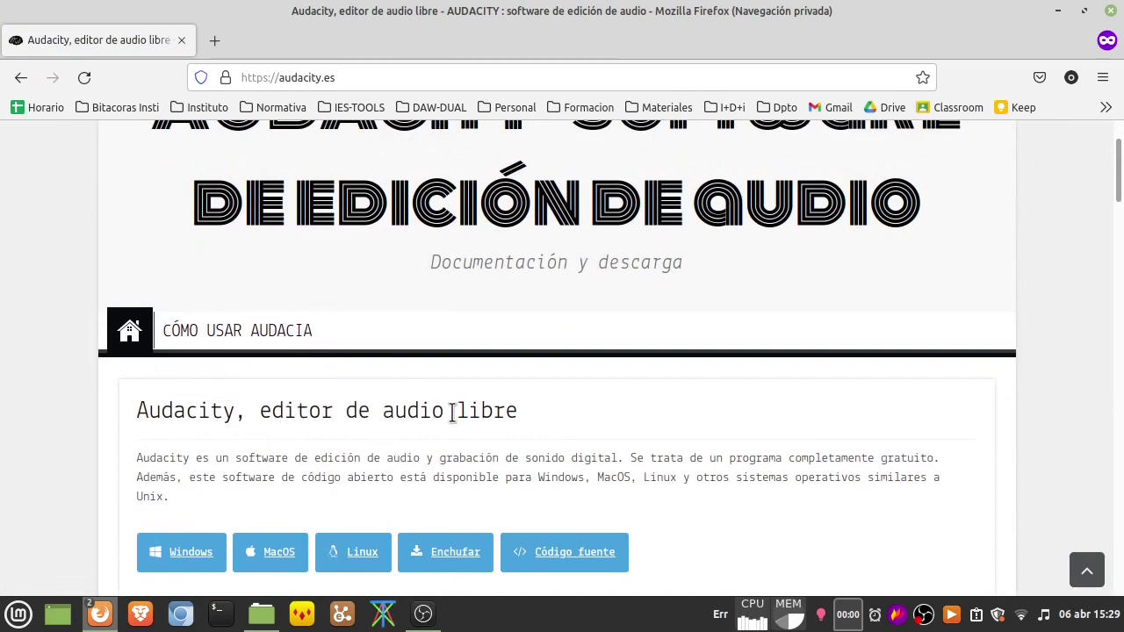
scroll(448, 411, down, 2)
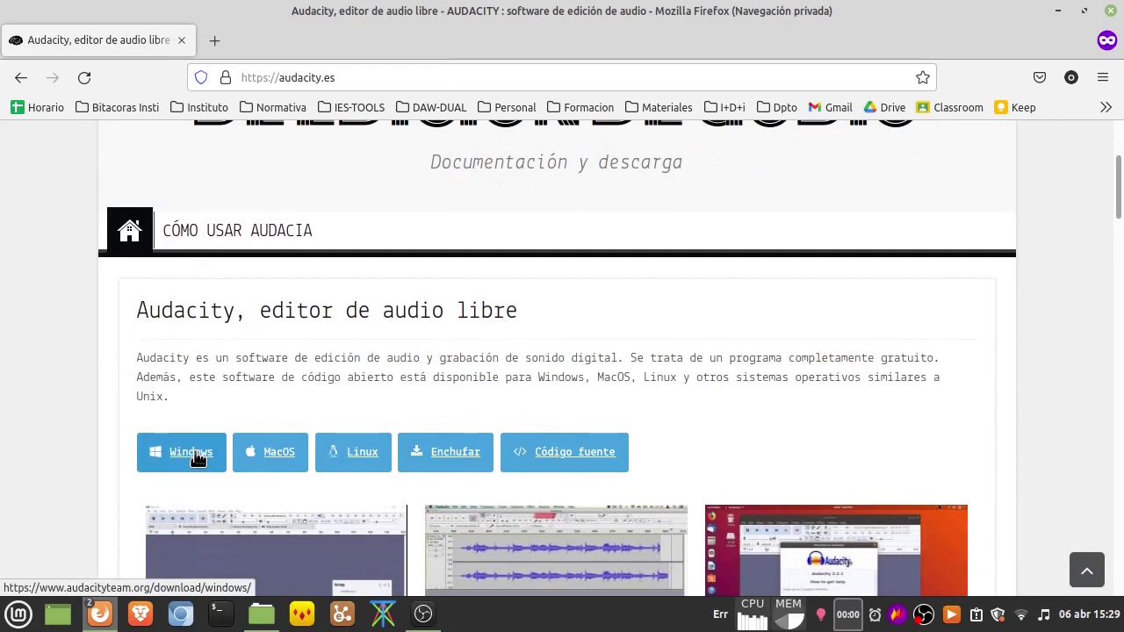
Step: Find and launch the installed Audacity application, and dismiss its welcome window
click(20, 615)
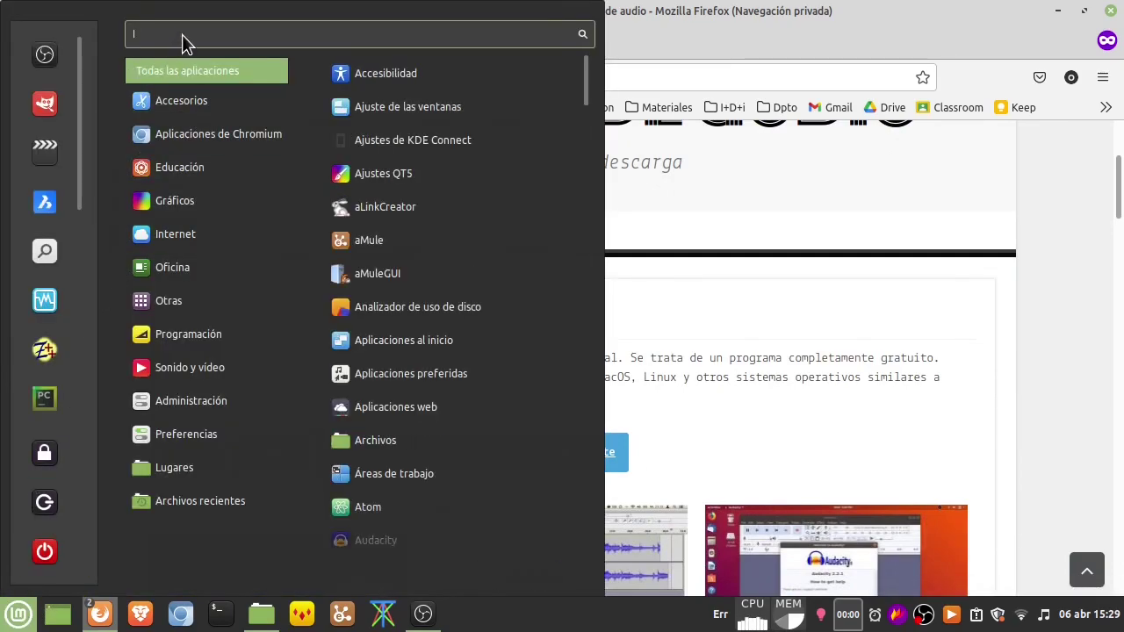
text(audaci)
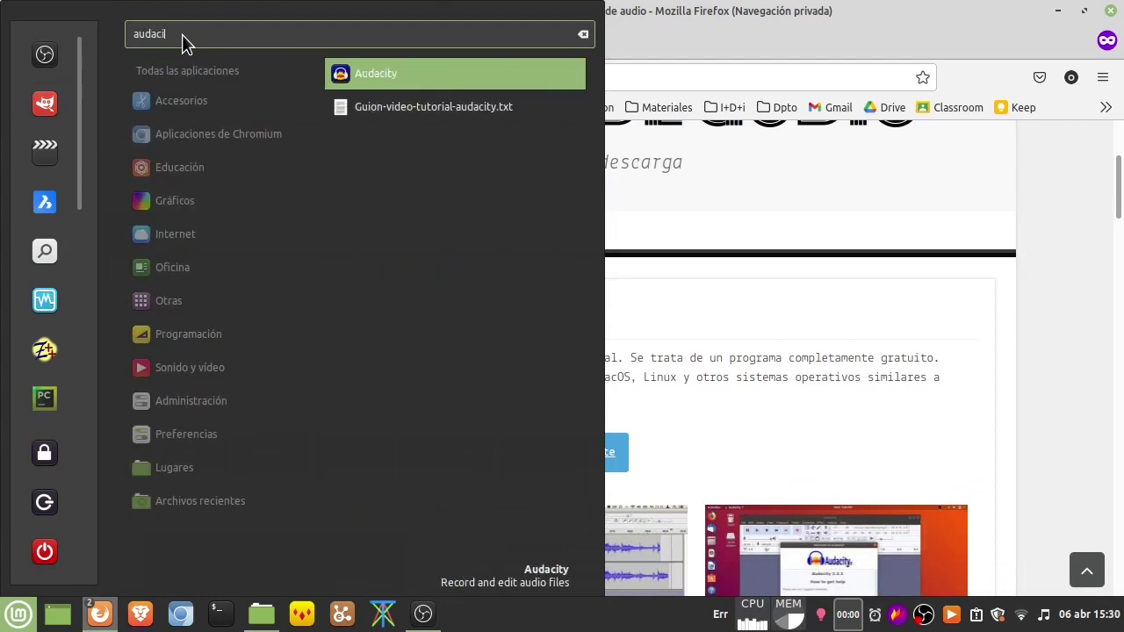
click(402, 79)
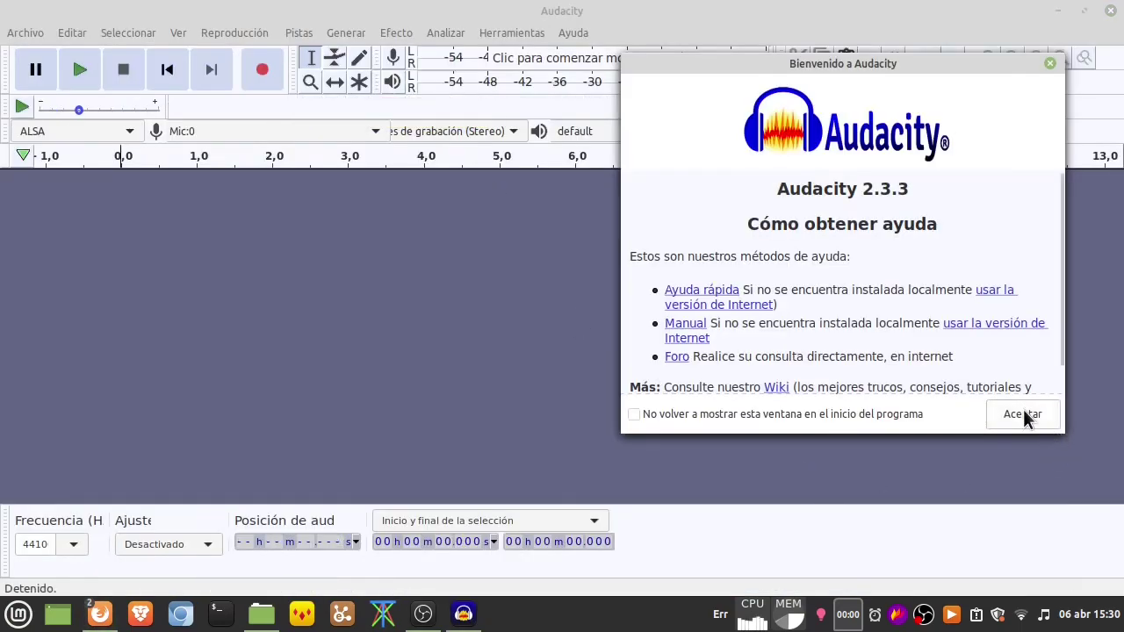
click(1022, 413)
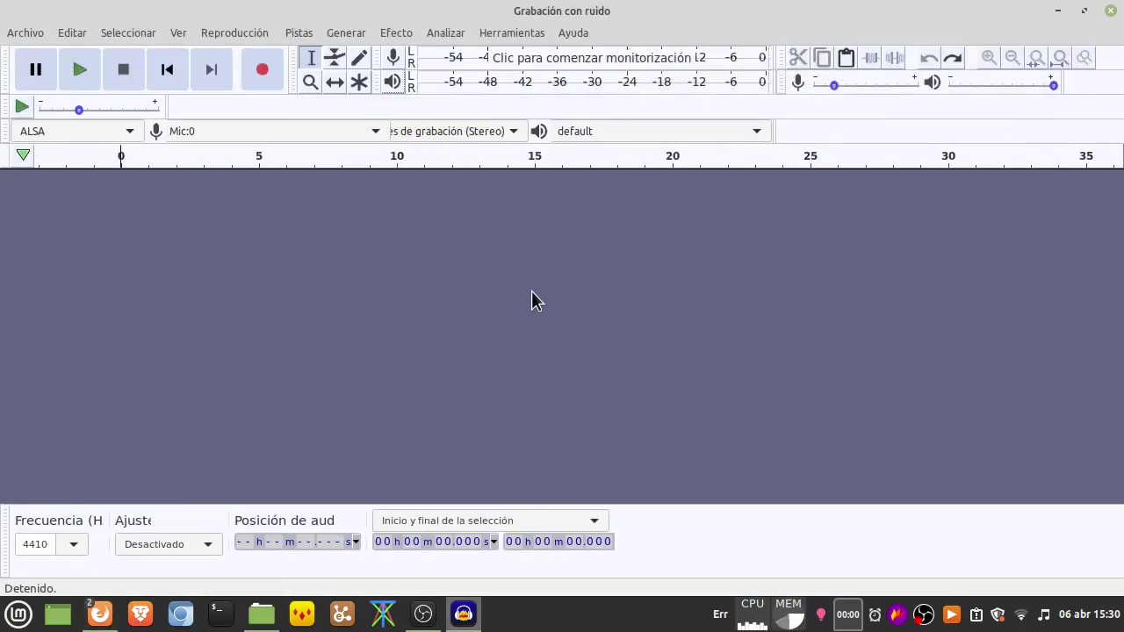
Step: Import Grabación con ruido.mp4 from the efectos sonido folder as an audio track and enlarge the track's height to fill the workspace
key(alt+Tab)
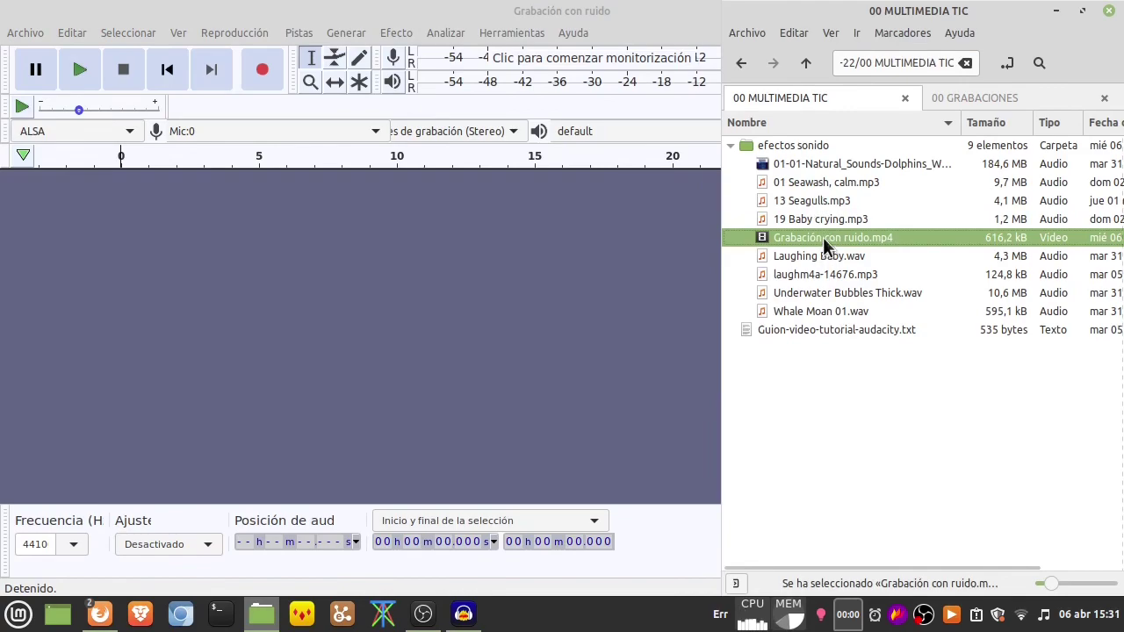
drag(823, 237, 469, 269)
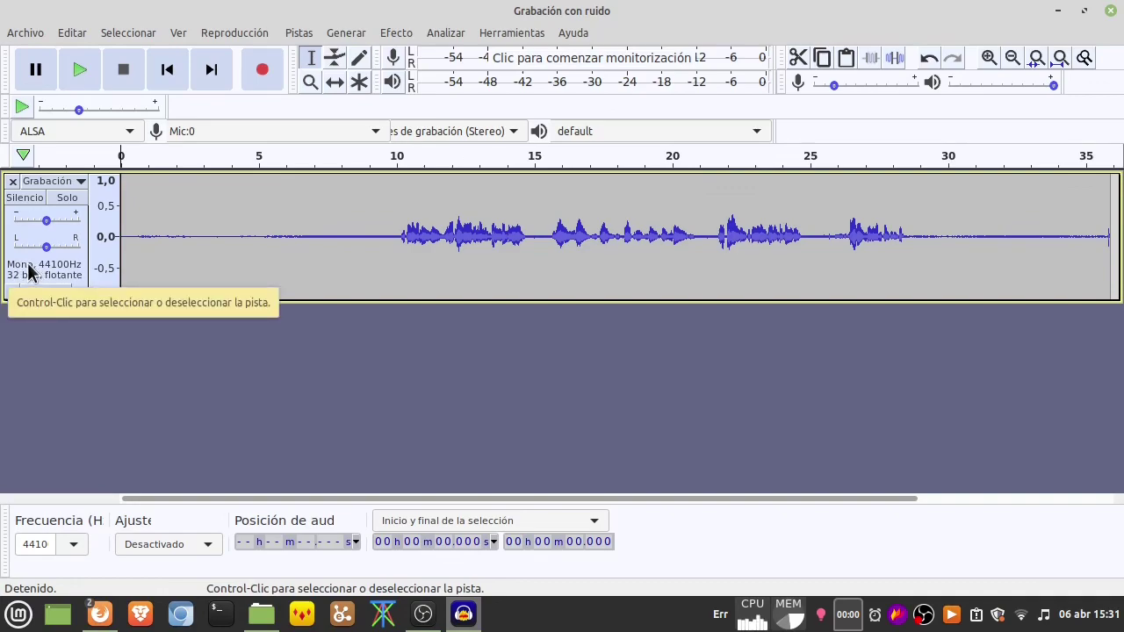
drag(401, 298, 440, 488)
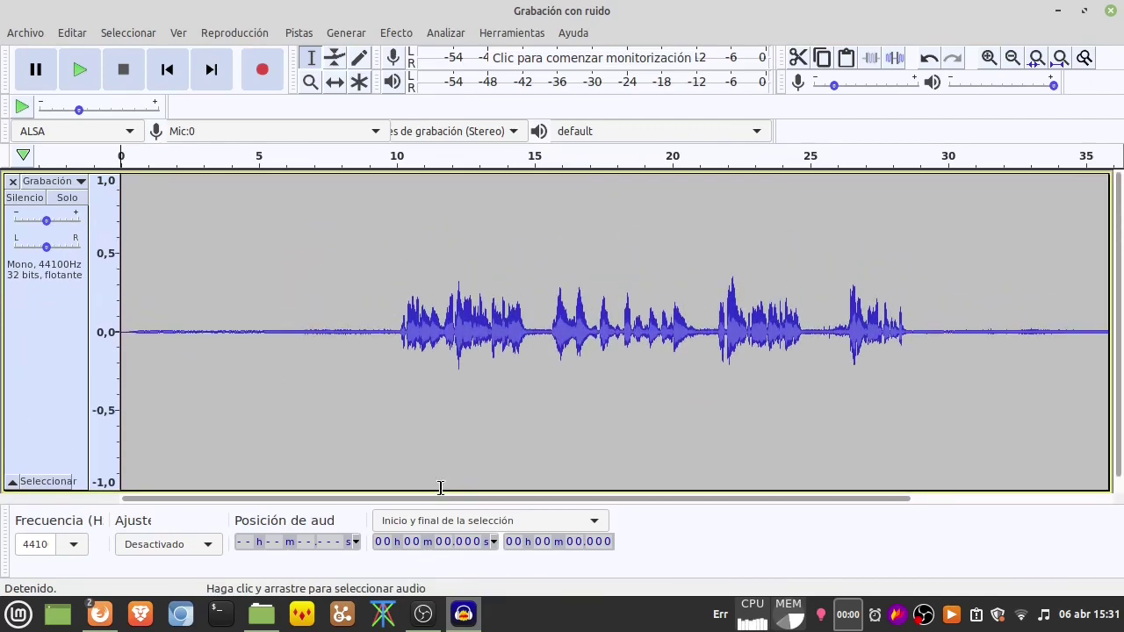
Step: Listen to the background noise at the start of the recording and to the speech from about 9 seconds, pausing around 14 seconds
click(85, 74)
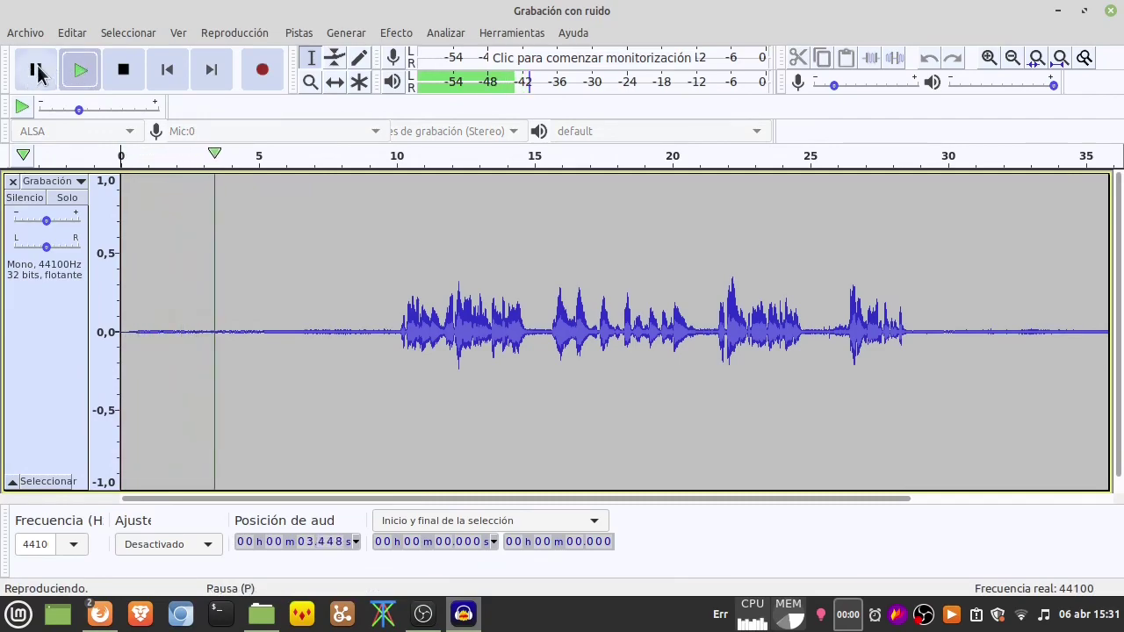
click(36, 71)
click(85, 74)
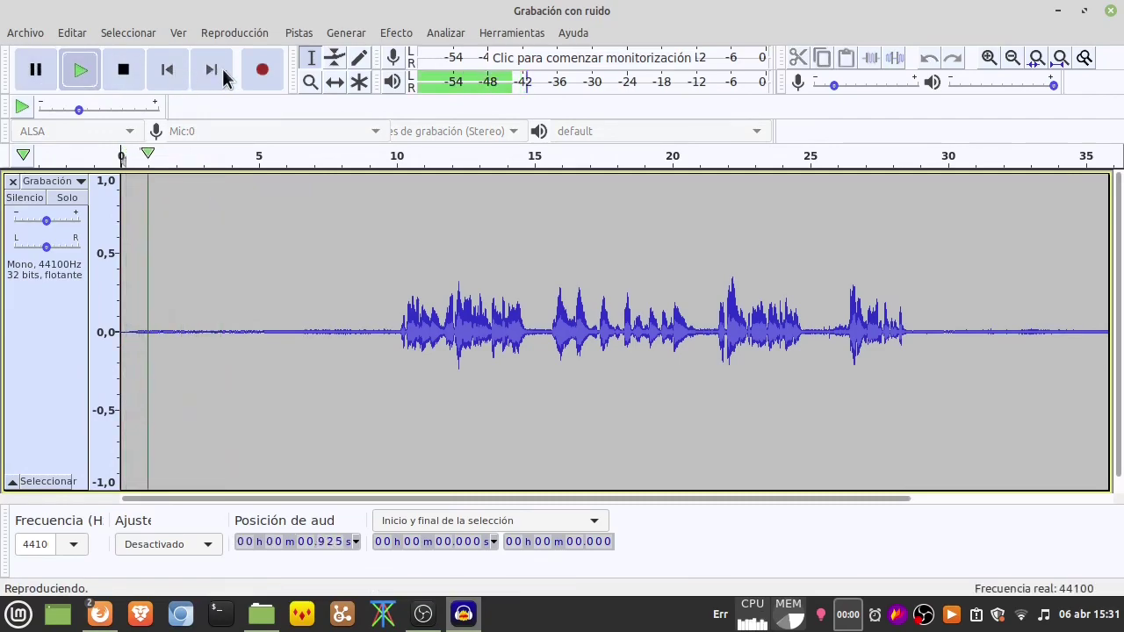
click(360, 155)
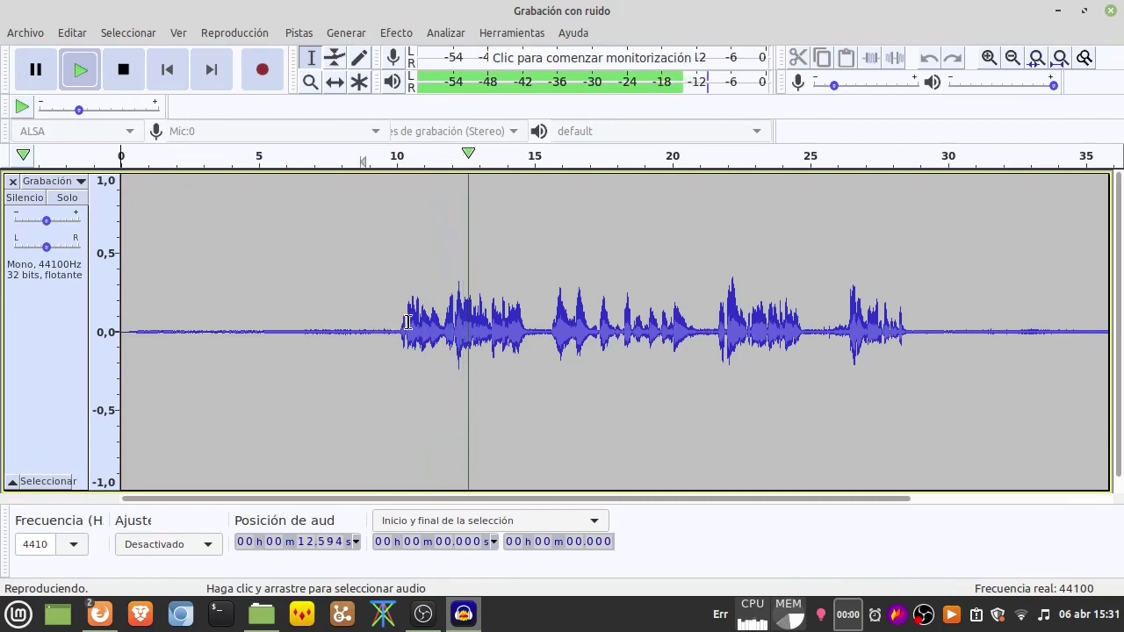
key(p)
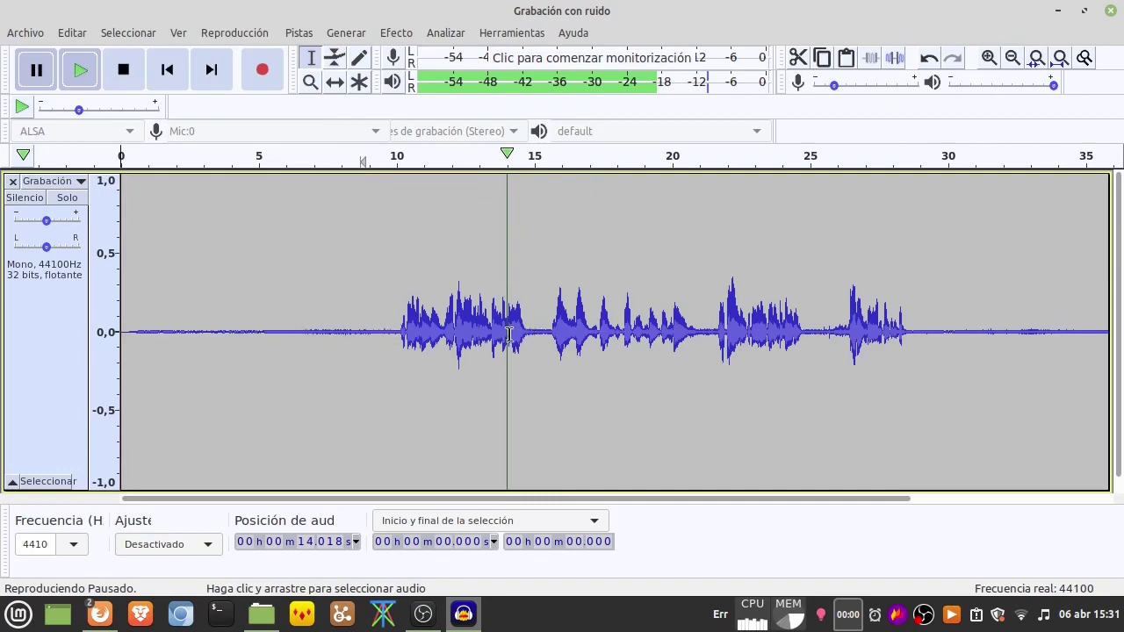
Step: Select about the first 10.2 seconds of background noise and capture it as the Noise Reduction profile
drag(399, 334, 119, 337)
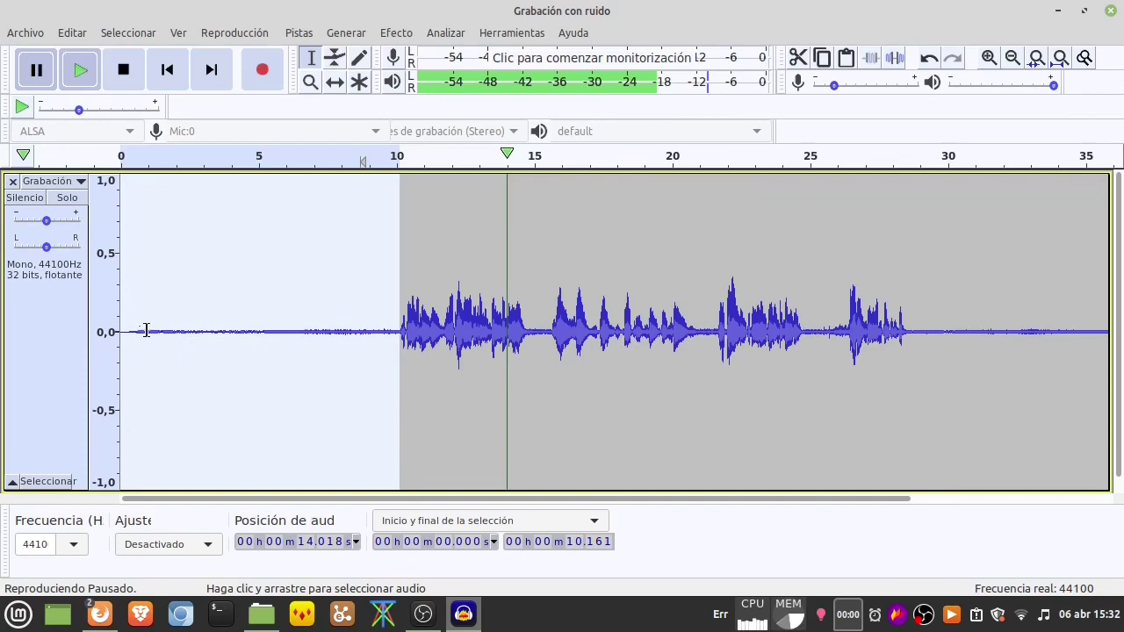
click(394, 34)
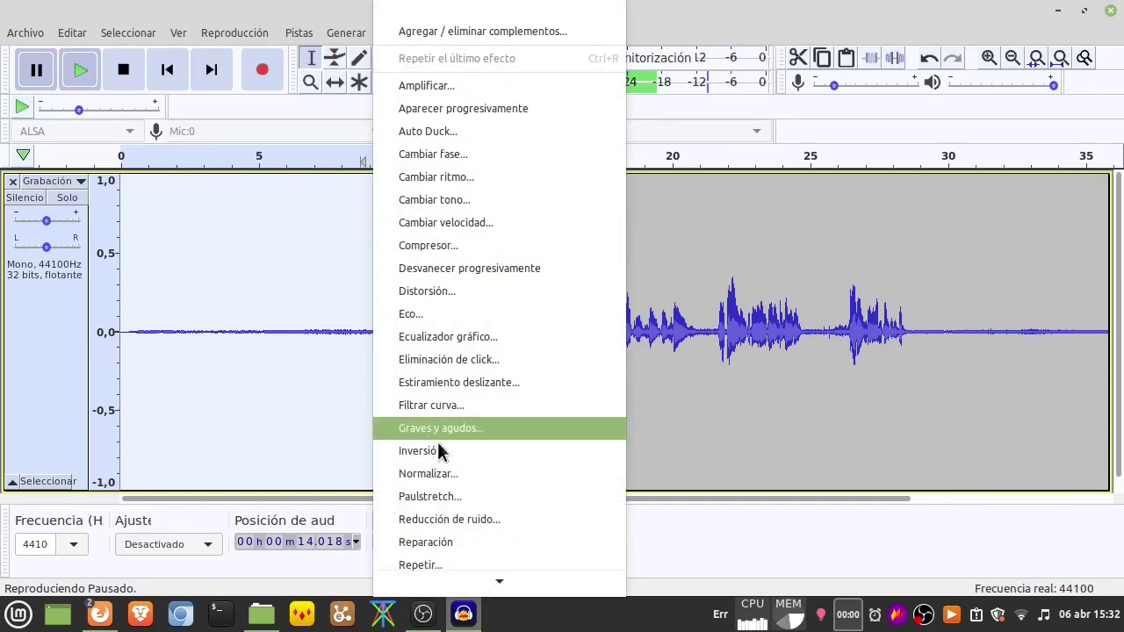
click(465, 518)
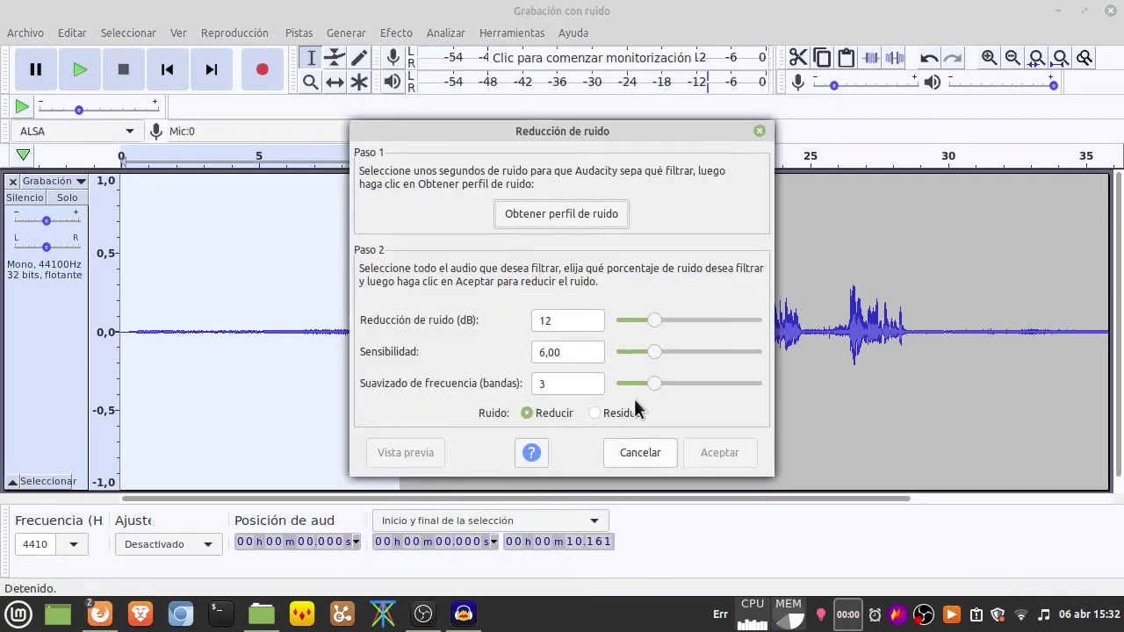
drag(439, 138, 753, 111)
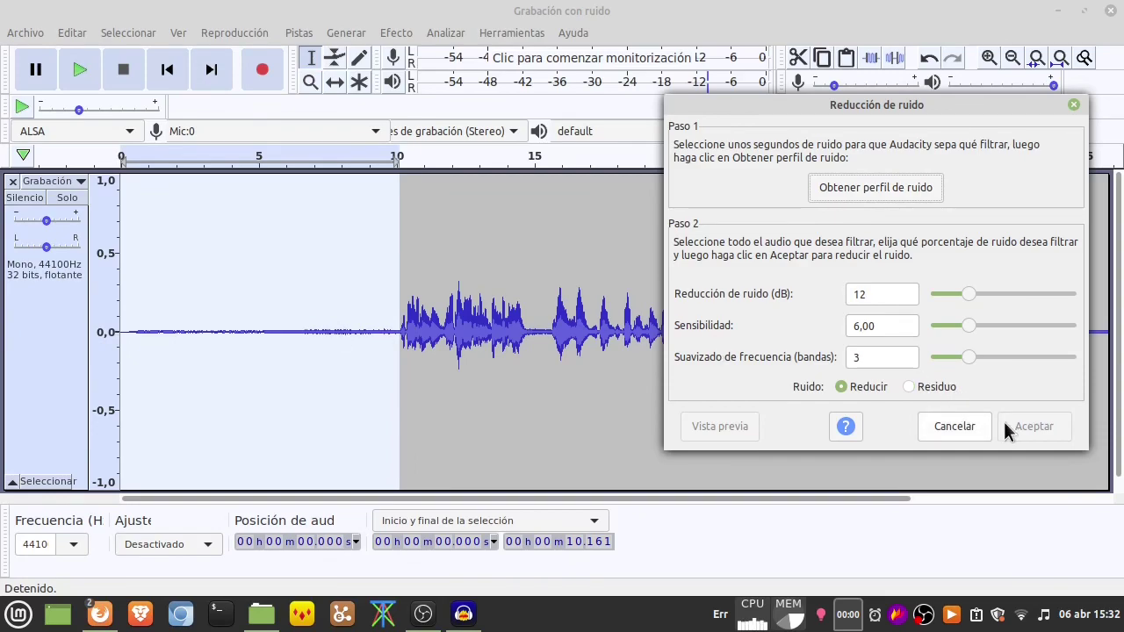
click(817, 189)
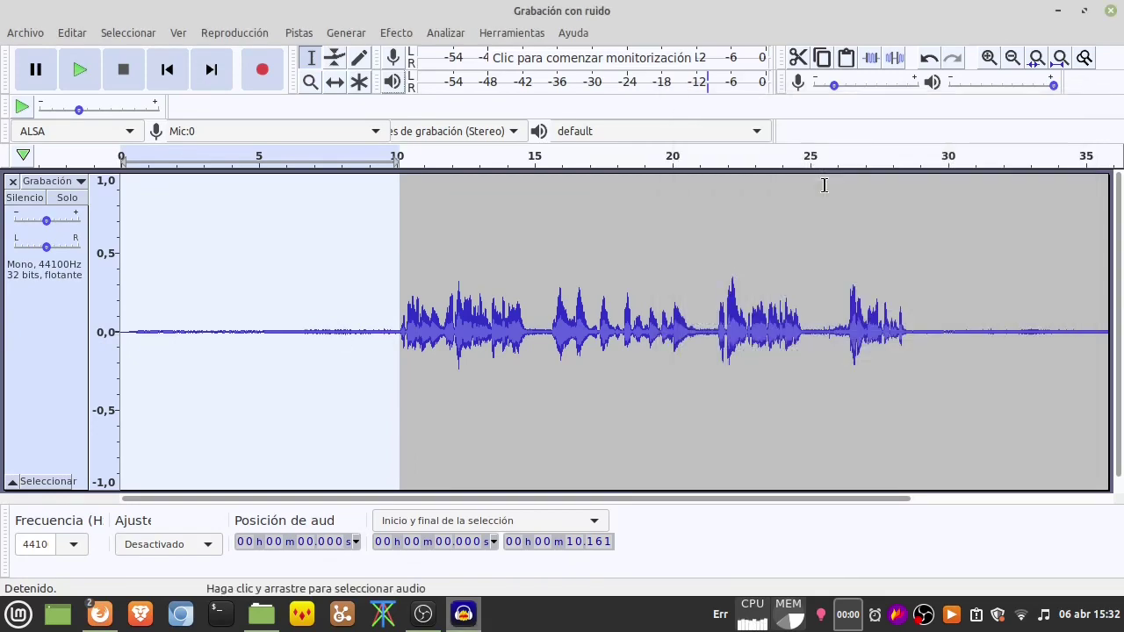
Step: Apply Noise Reduction to the entire recording with 12 dB reduction, sensitivity 6,00 and 3 frequency smoothing bands
click(77, 32)
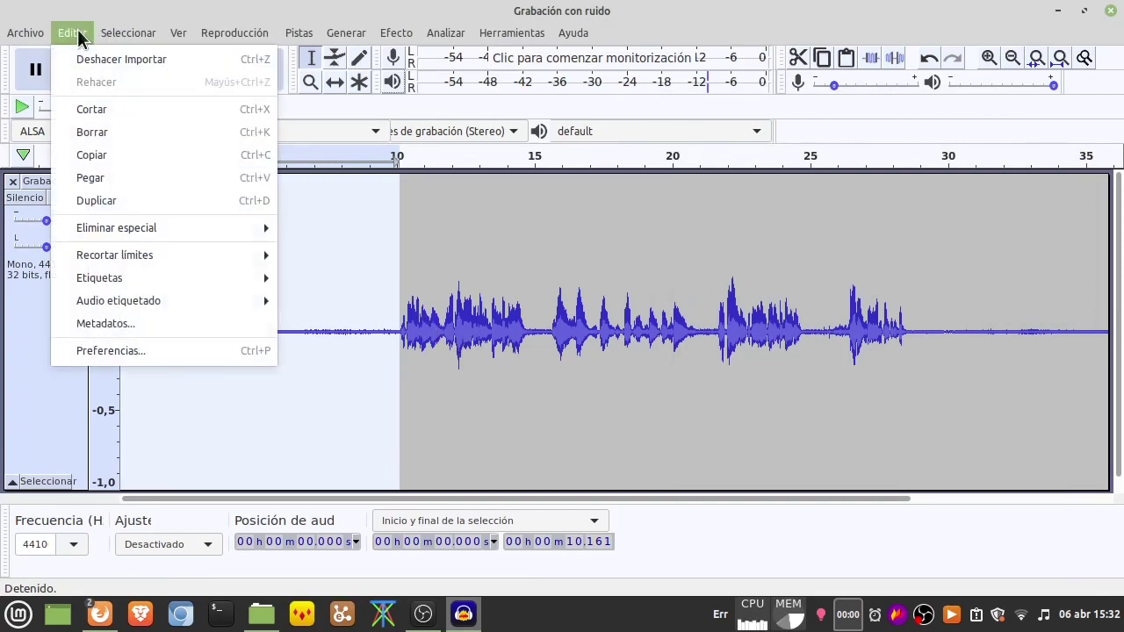
mouse_move(103, 33)
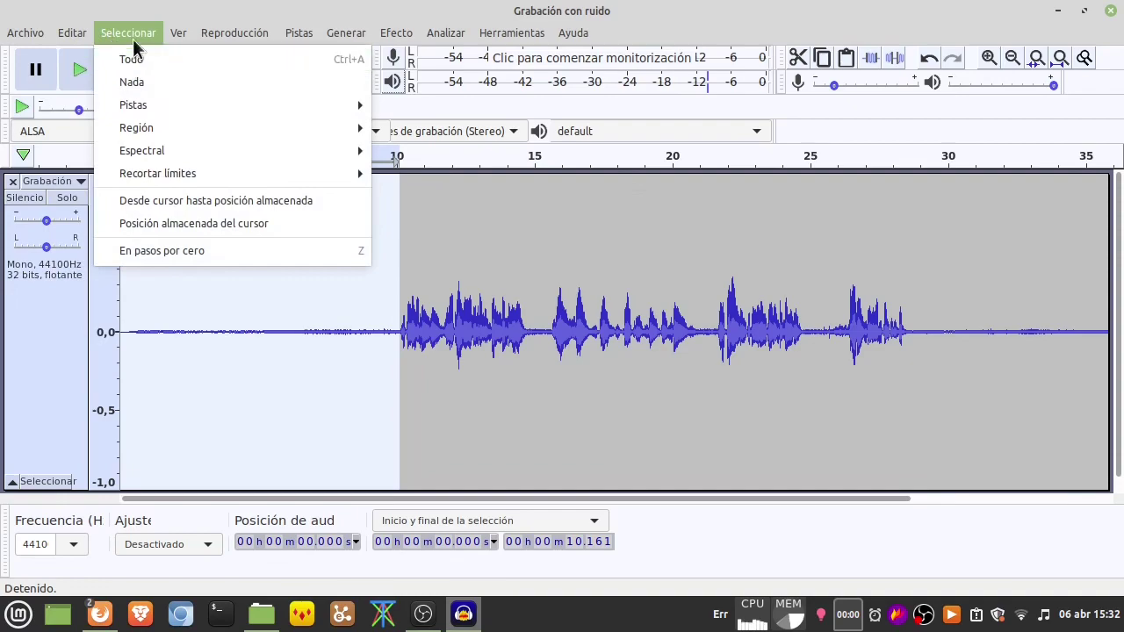
click(131, 59)
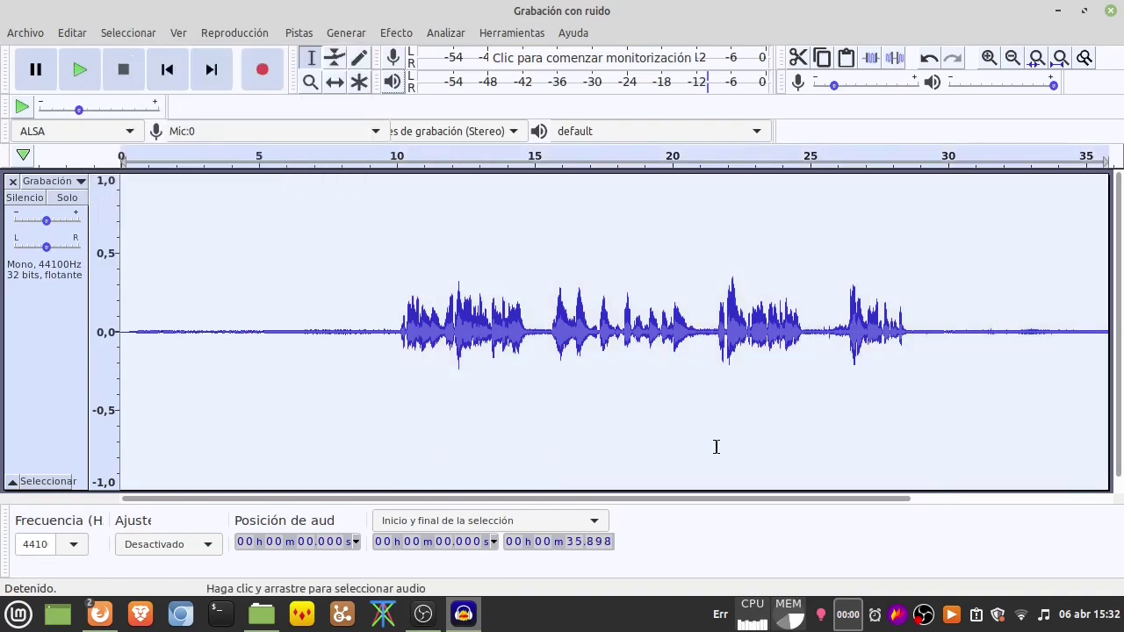
click(396, 34)
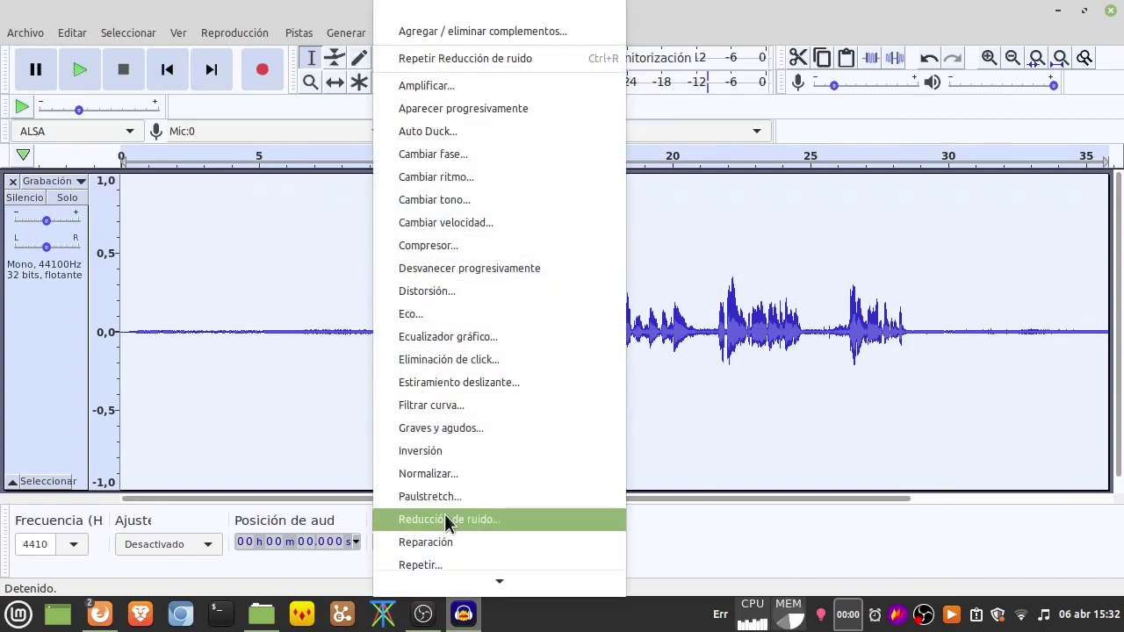
click(444, 514)
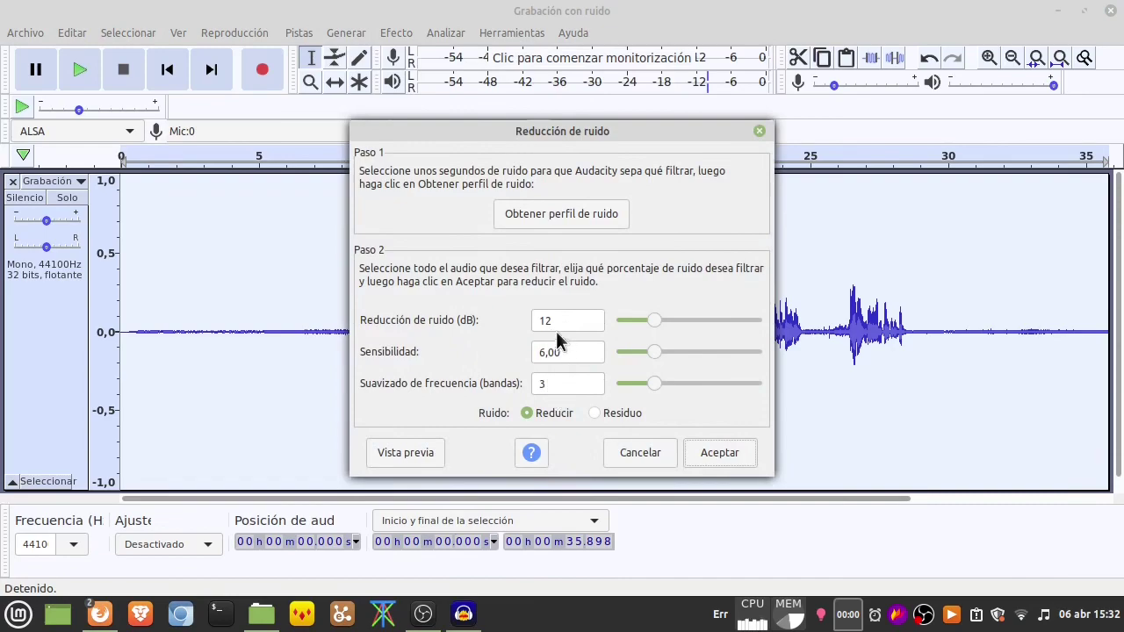
click(703, 453)
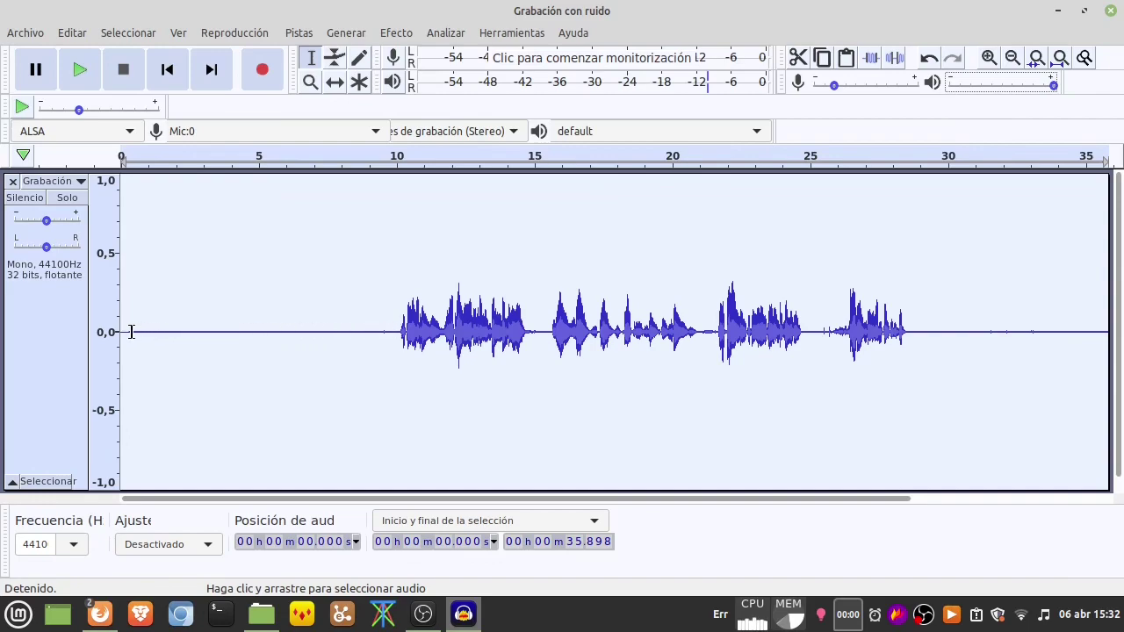
Step: Play the filtered recording from about 8 seconds, stop it, and clear the selection by placing the cursor at about 4.4 seconds
click(344, 157)
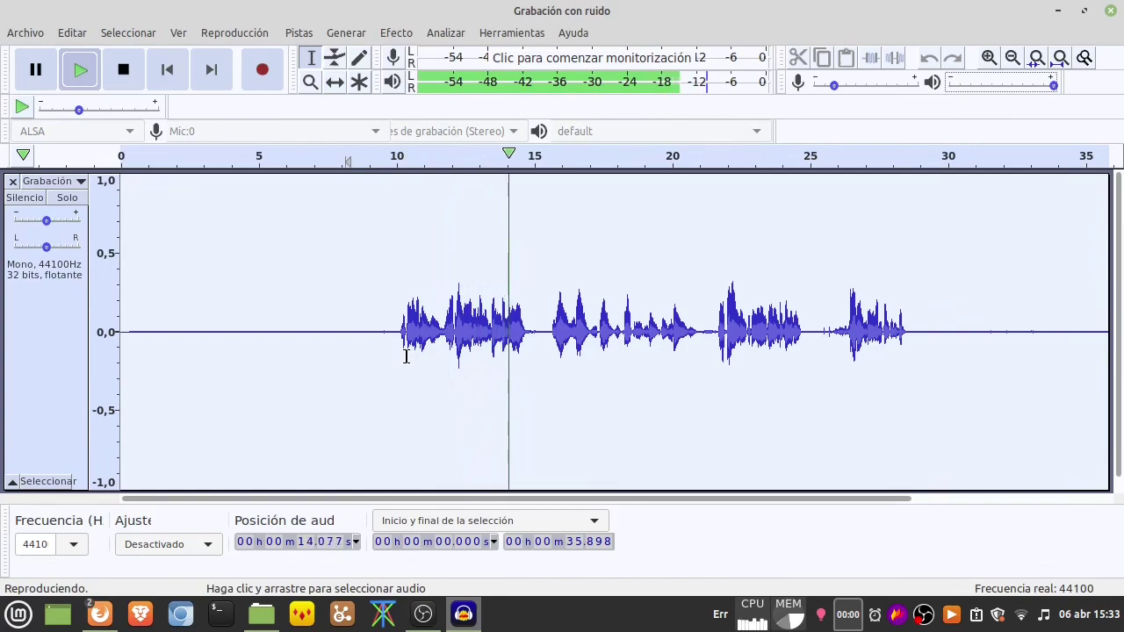
key(space)
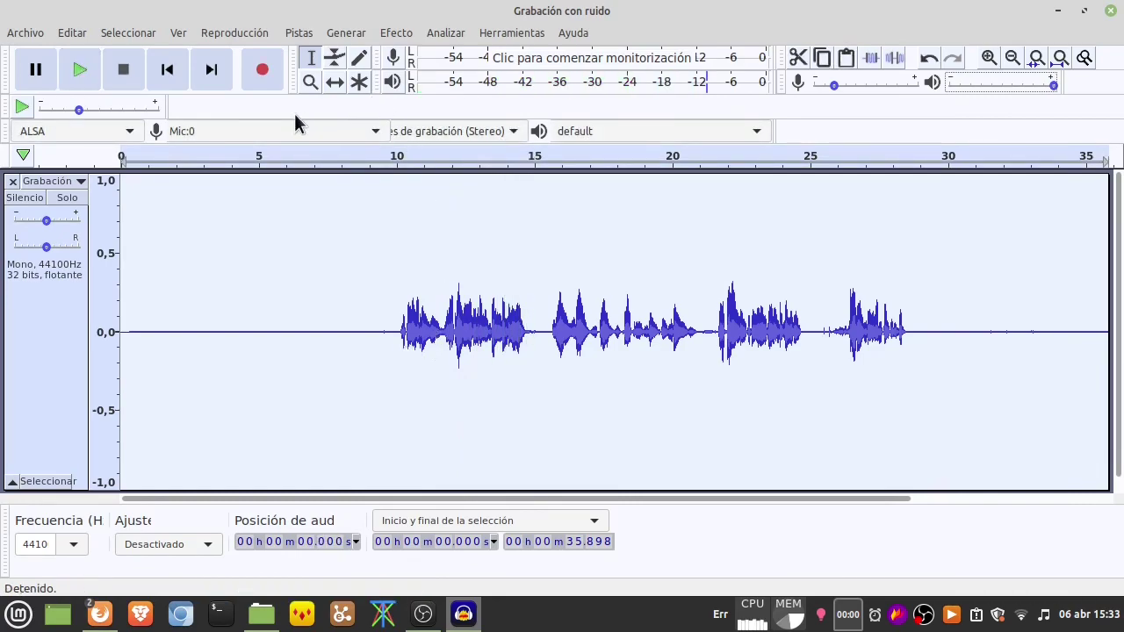
click(241, 350)
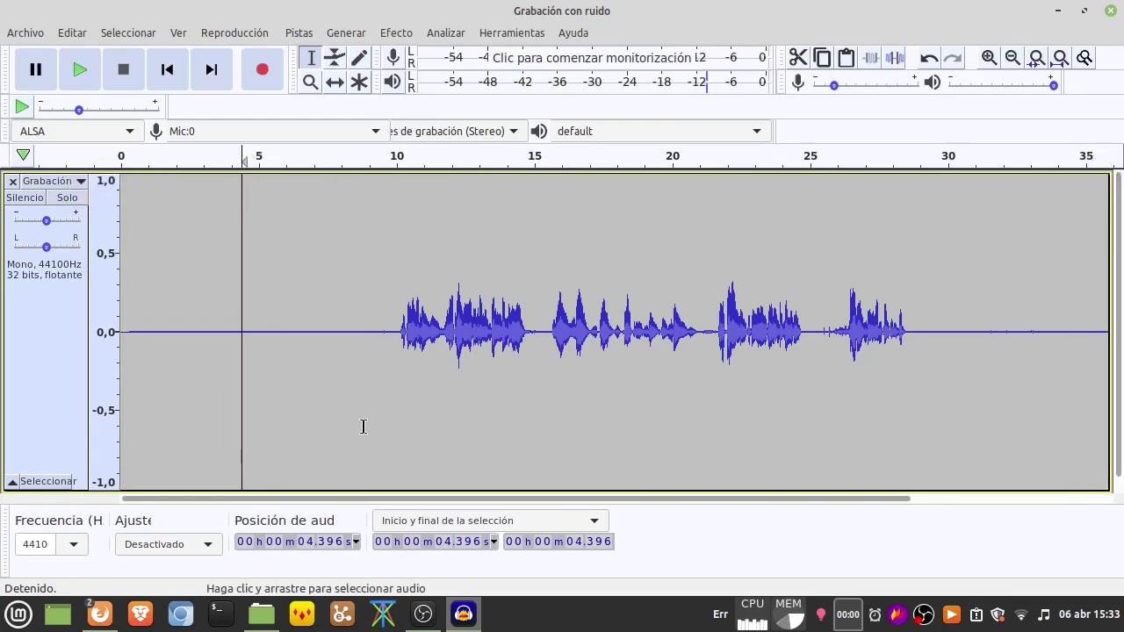
Step: Zoom the timeline out and back in to examine the waveform at the very end of the recording
click(178, 32)
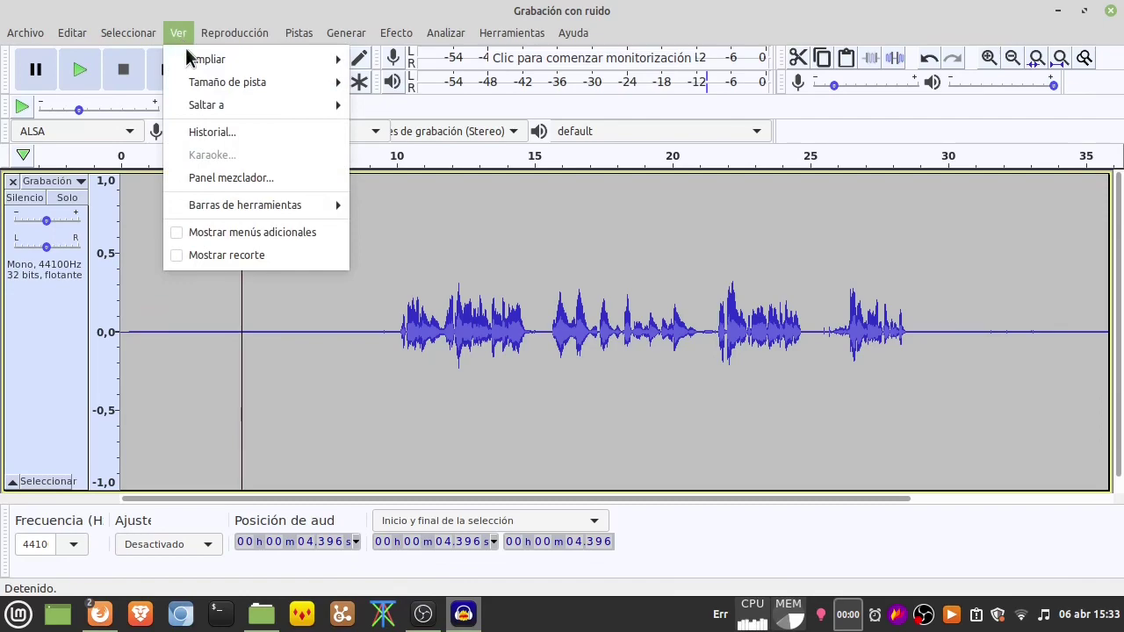
mouse_move(213, 61)
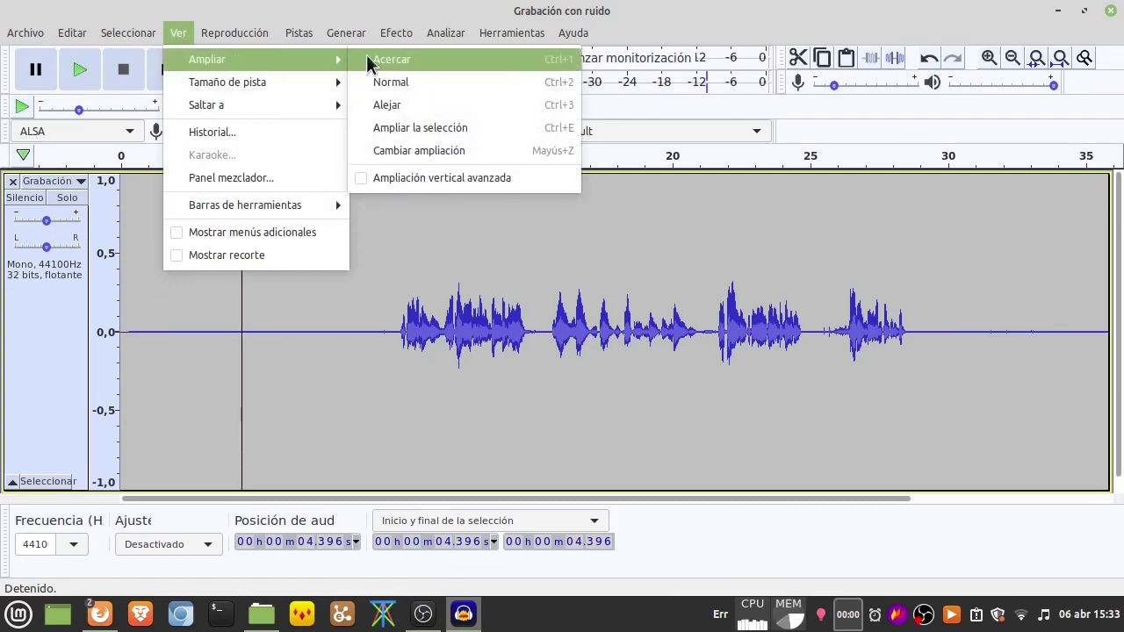
click(381, 108)
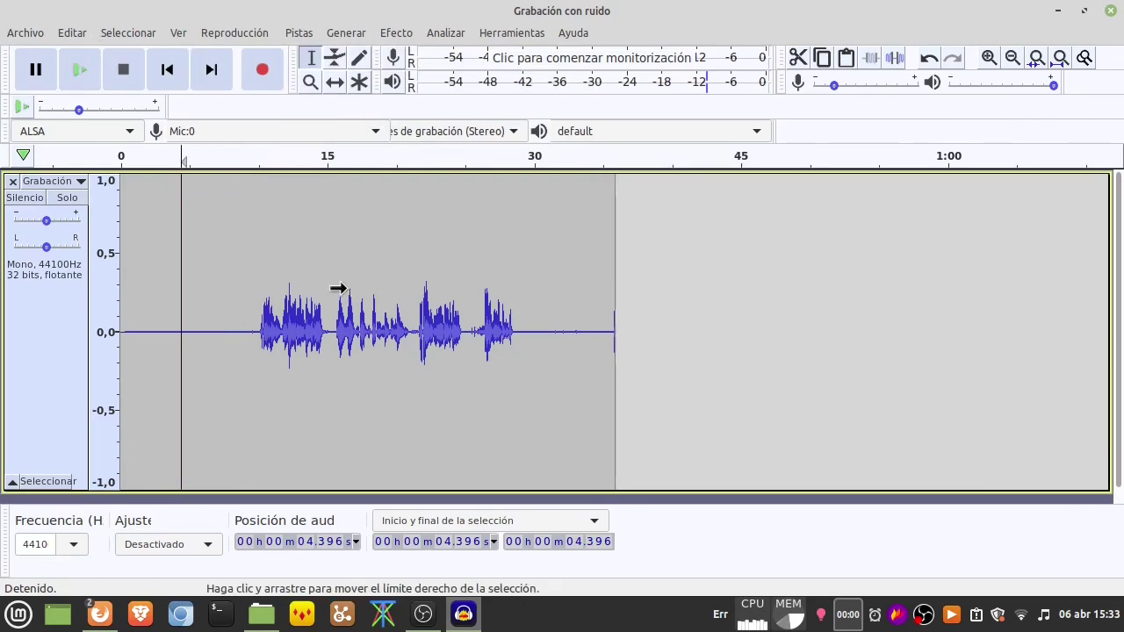
scroll(339, 288, down, 2)
scroll(338, 289, up, 4)
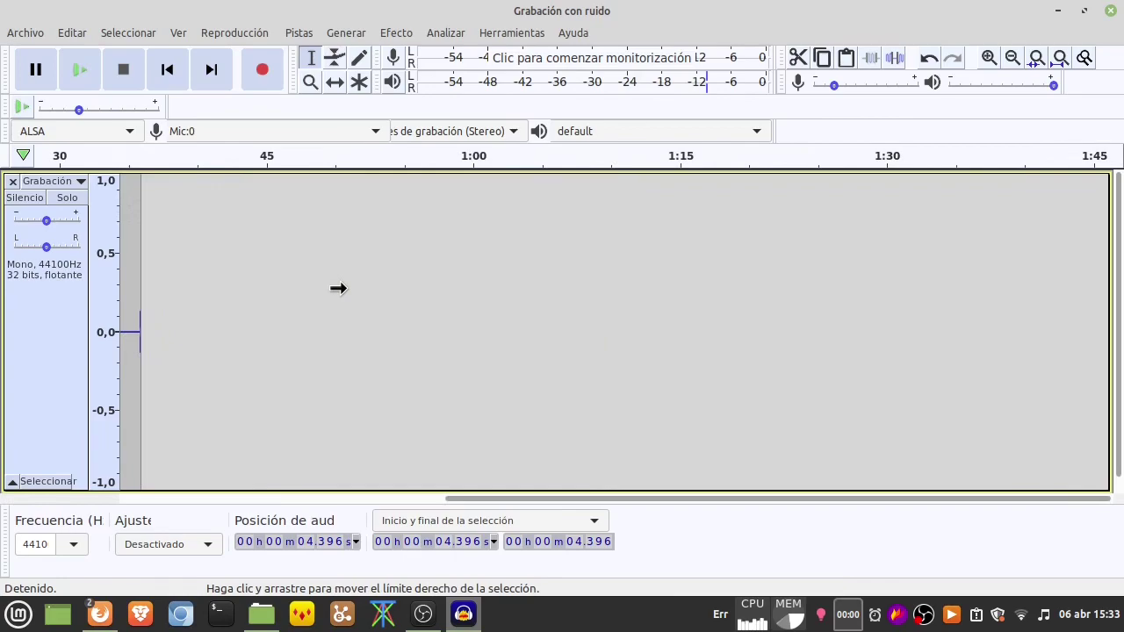
scroll(124, 291, up, 6)
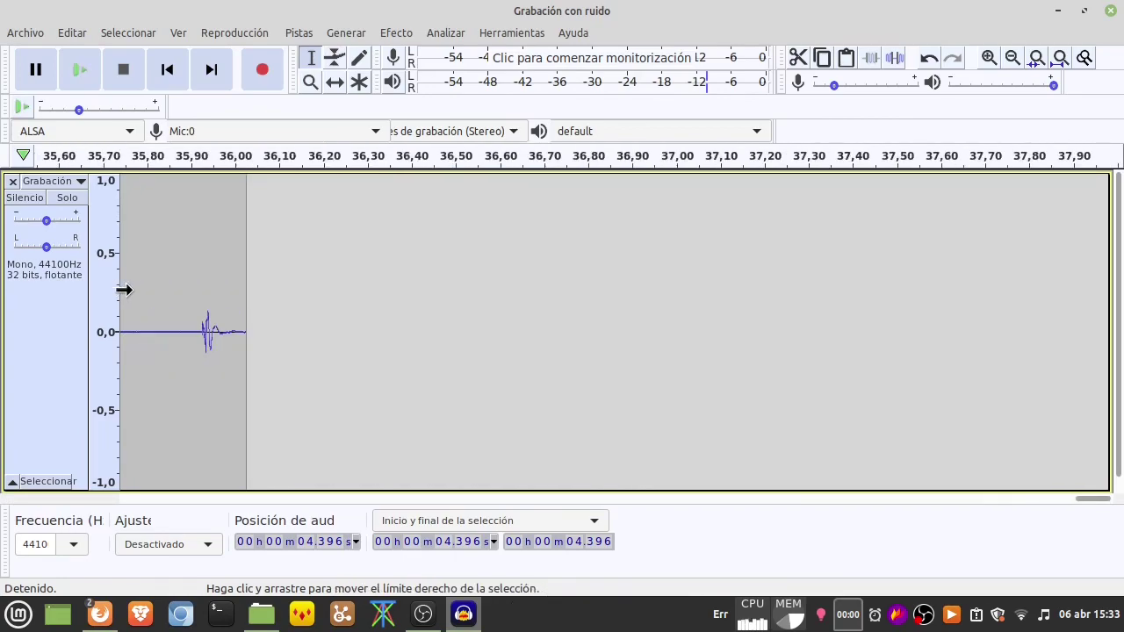
scroll(123, 291, up, 1)
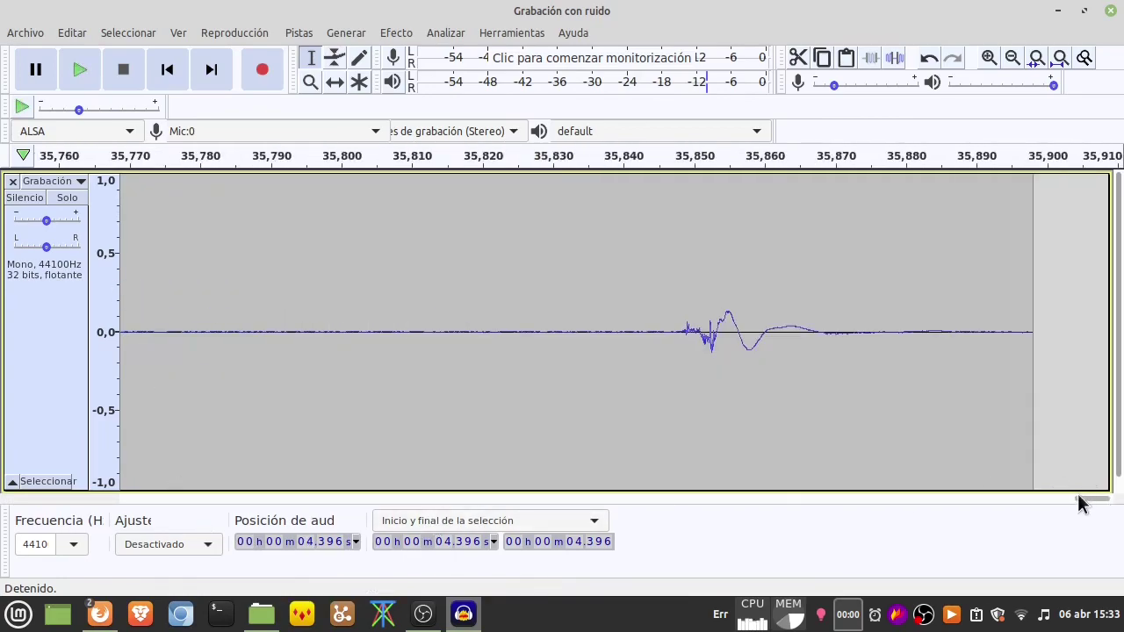
scroll(785, 310, down, 1)
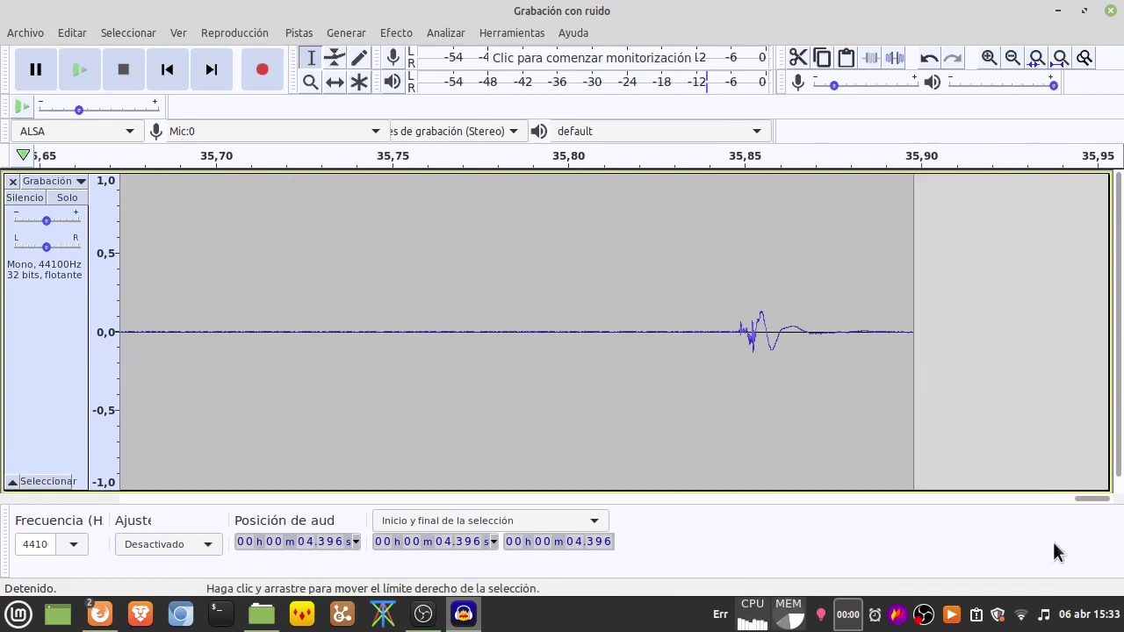
Step: Cut about the first 10 seconds of near-silence before the speech begins from the start of the recording
drag(1080, 511, 513, 508)
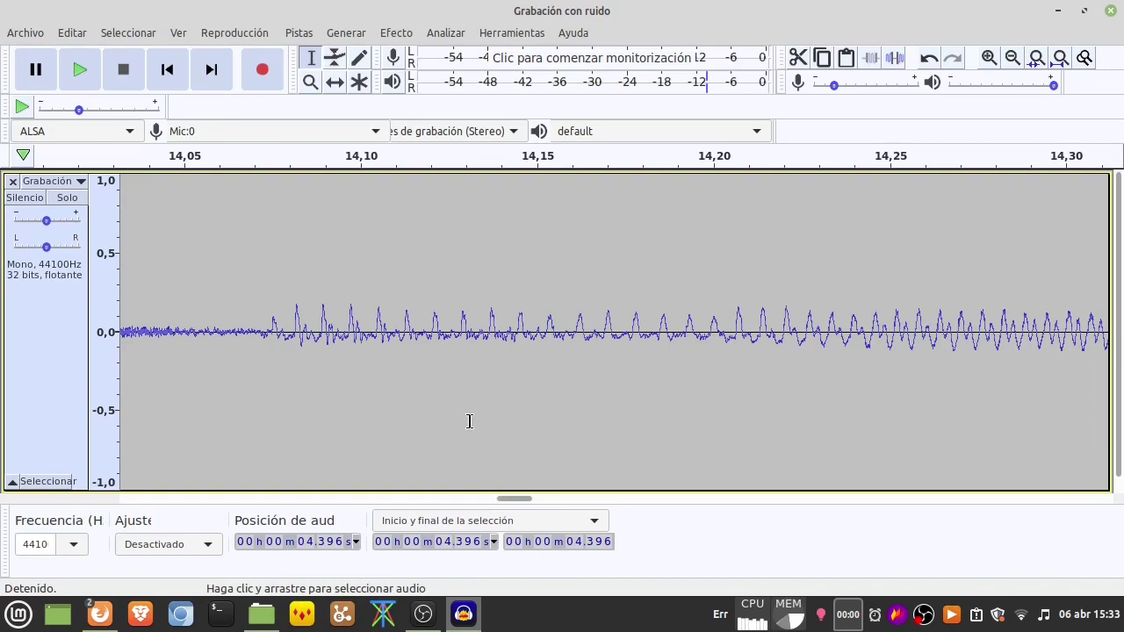
key(Home)
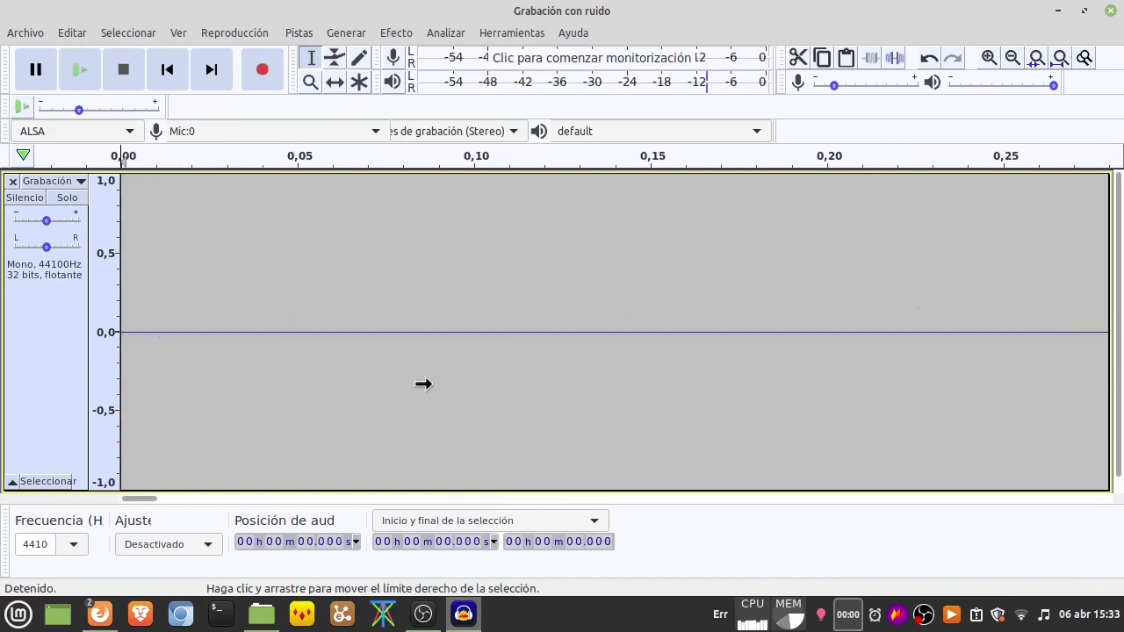
key(ctrl+3)
key(ctrl+3)
key(ctrl+3)
key(ctrl+3)
key(ctrl+3)
key(ctrl+3)
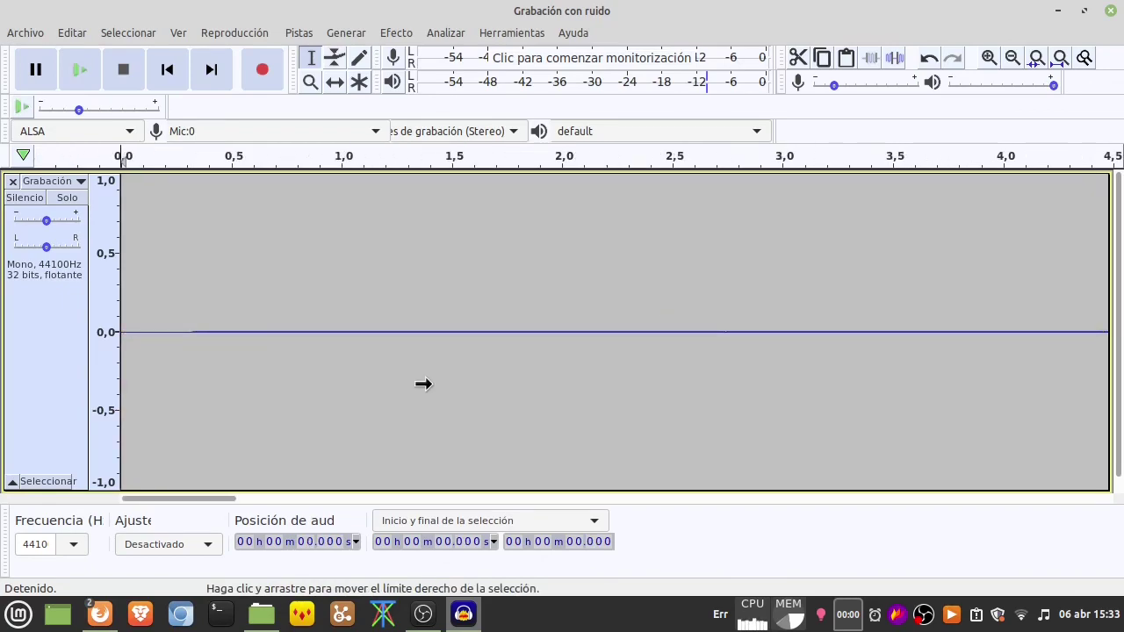
key(ctrl+3)
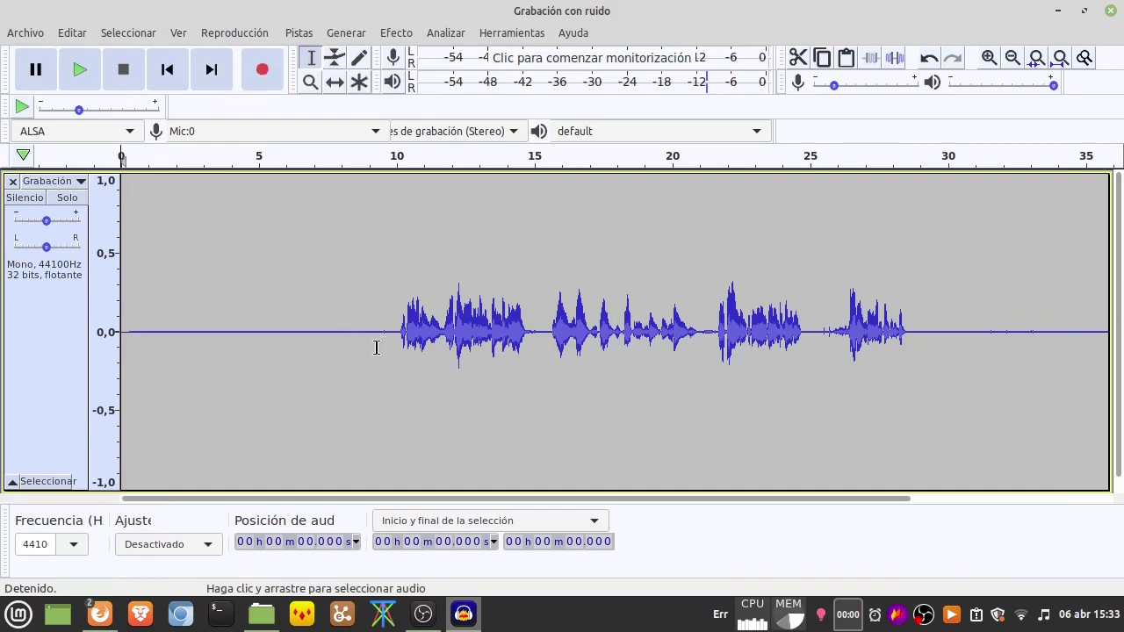
drag(395, 332, 119, 332)
click(70, 33)
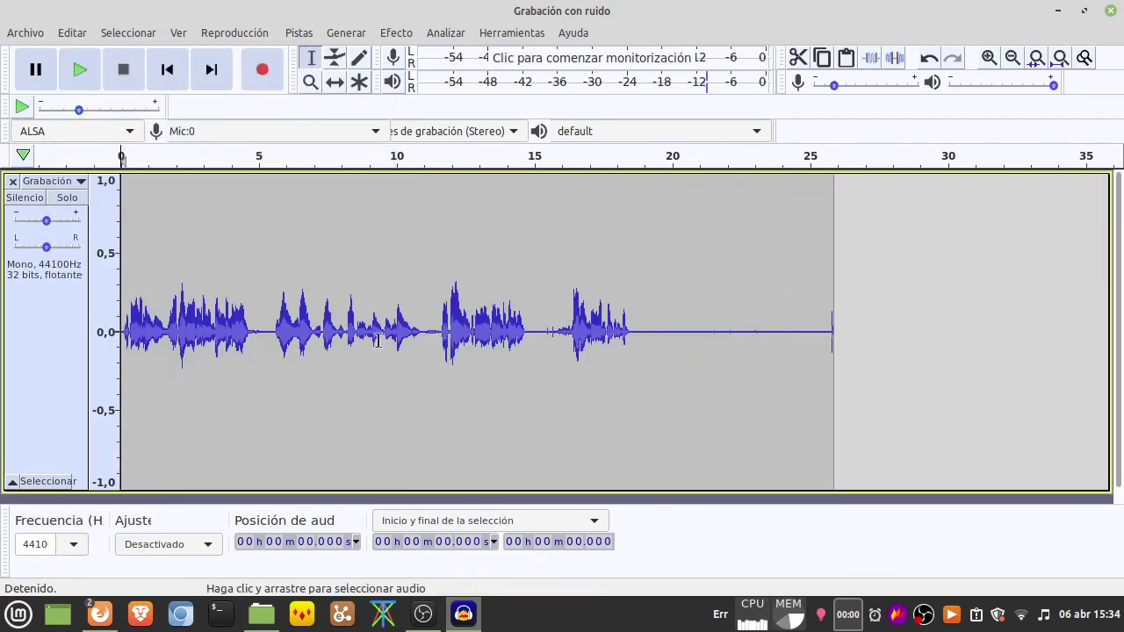
Step: Delete the section from about 5.2 to 19.5 seconds and place the cursor at about 5.7 seconds
drag(657, 331, 264, 264)
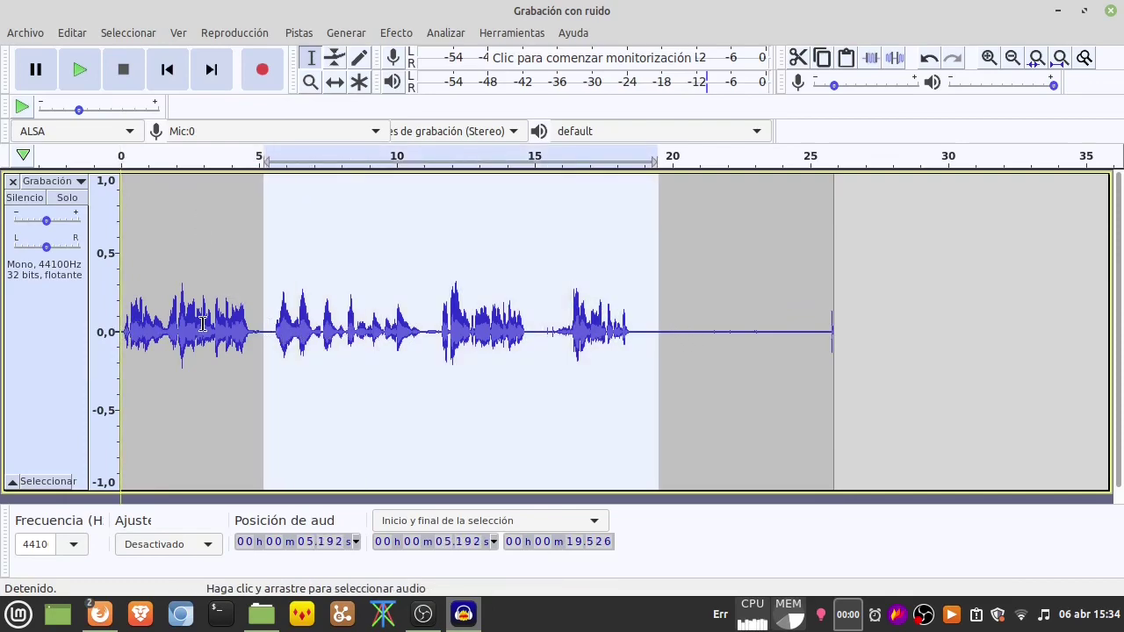
click(73, 34)
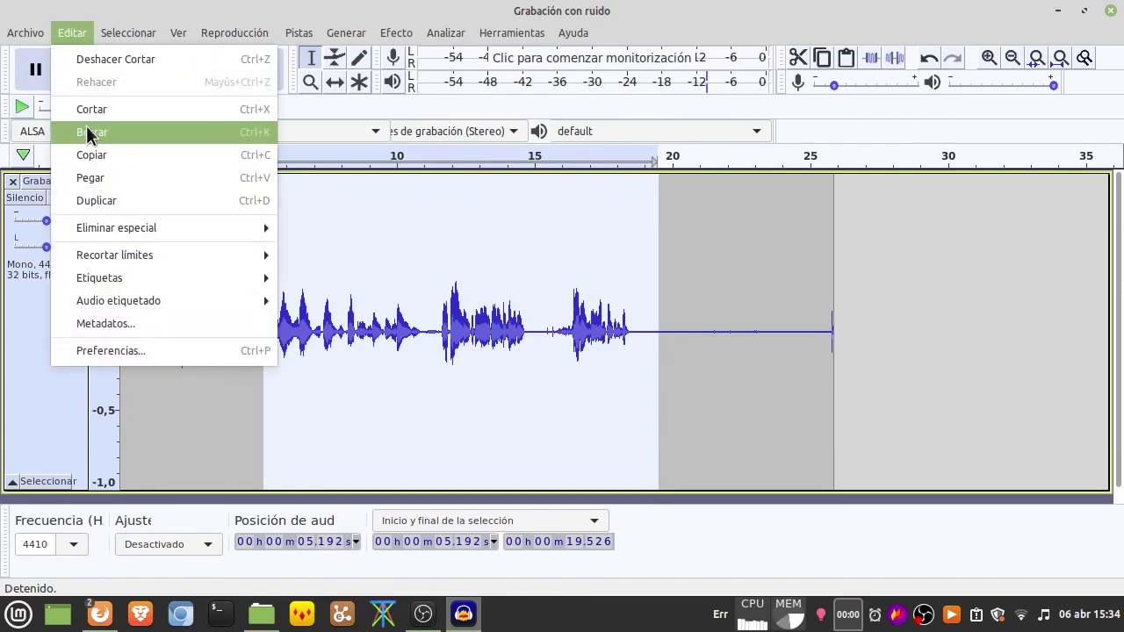
click(89, 130)
click(278, 351)
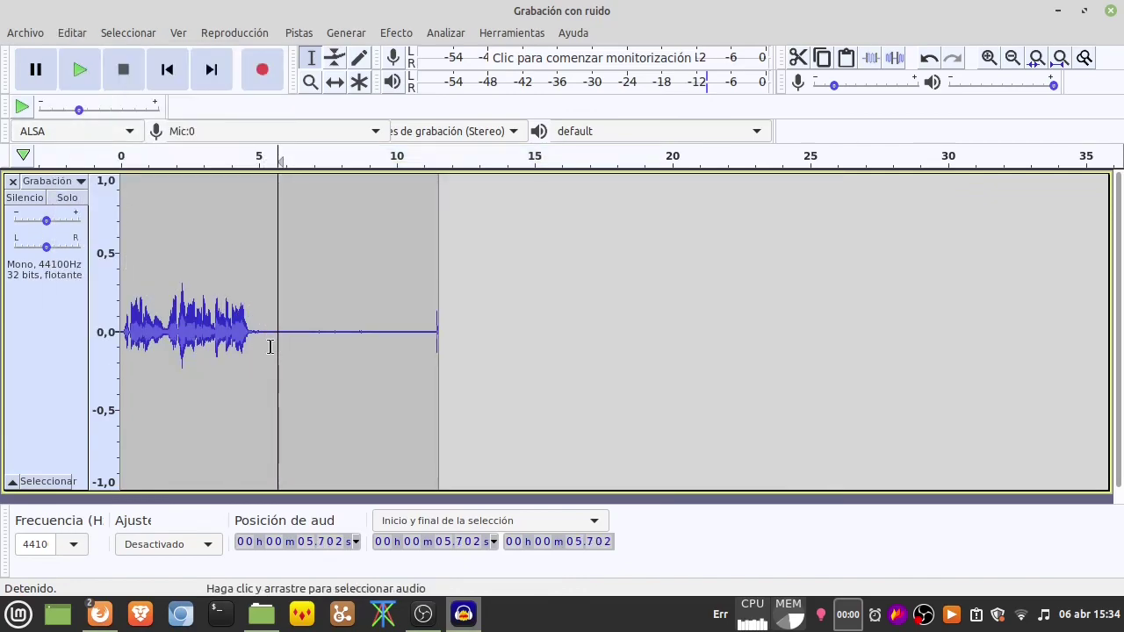
Step: Copy about the first 5.3 seconds of speech and paste it at about 7.5 seconds in the same track
drag(267, 330, 114, 332)
click(75, 35)
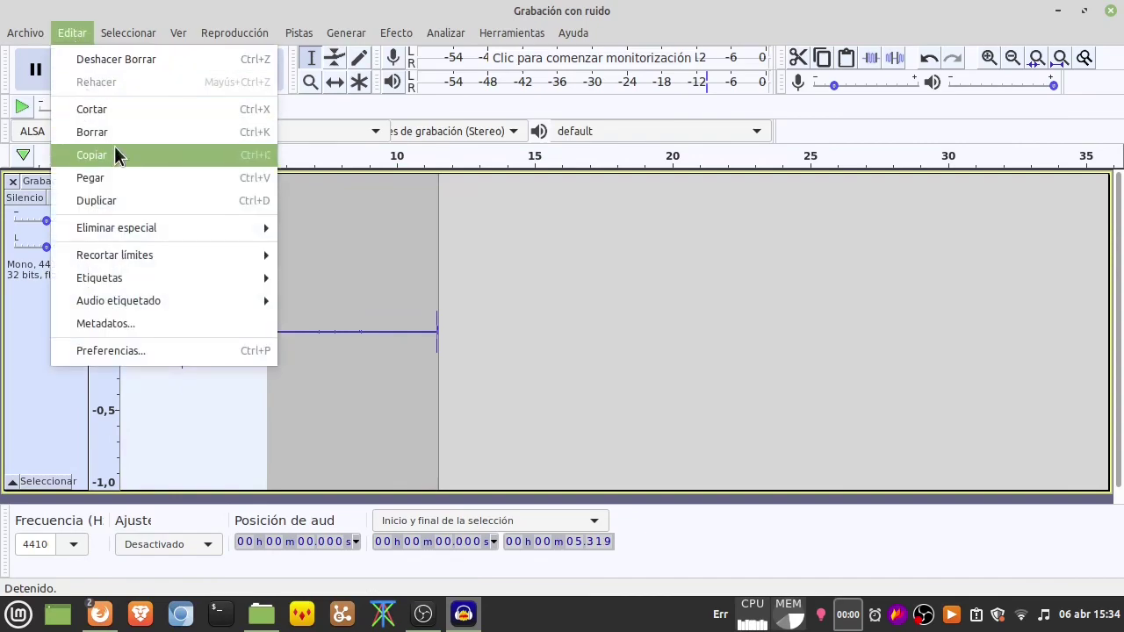
click(115, 154)
click(329, 330)
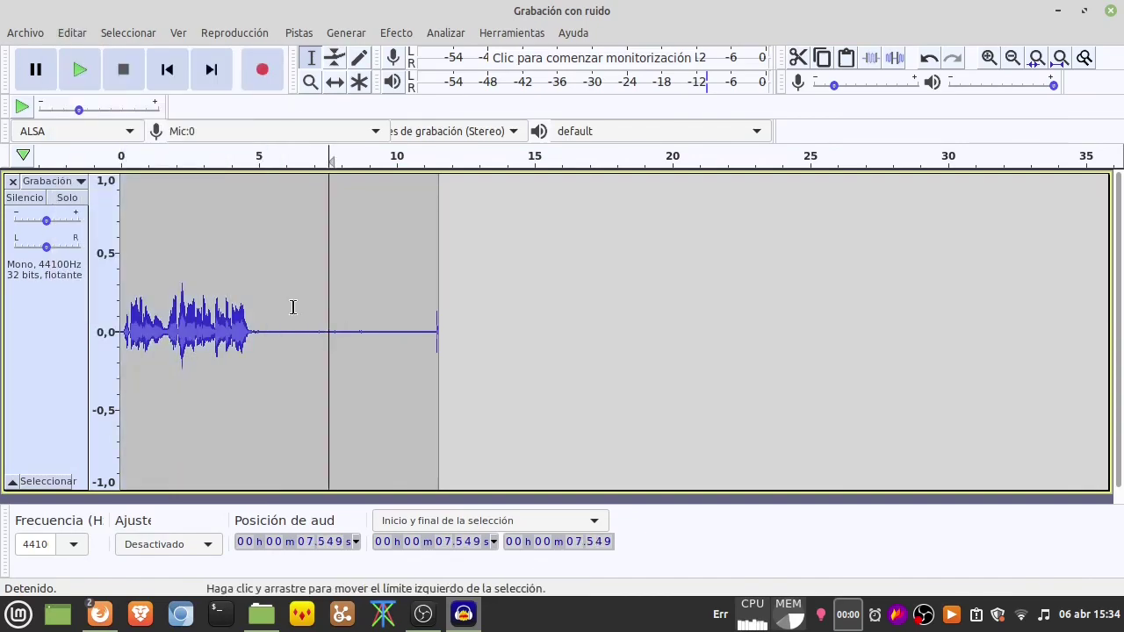
click(71, 32)
click(118, 177)
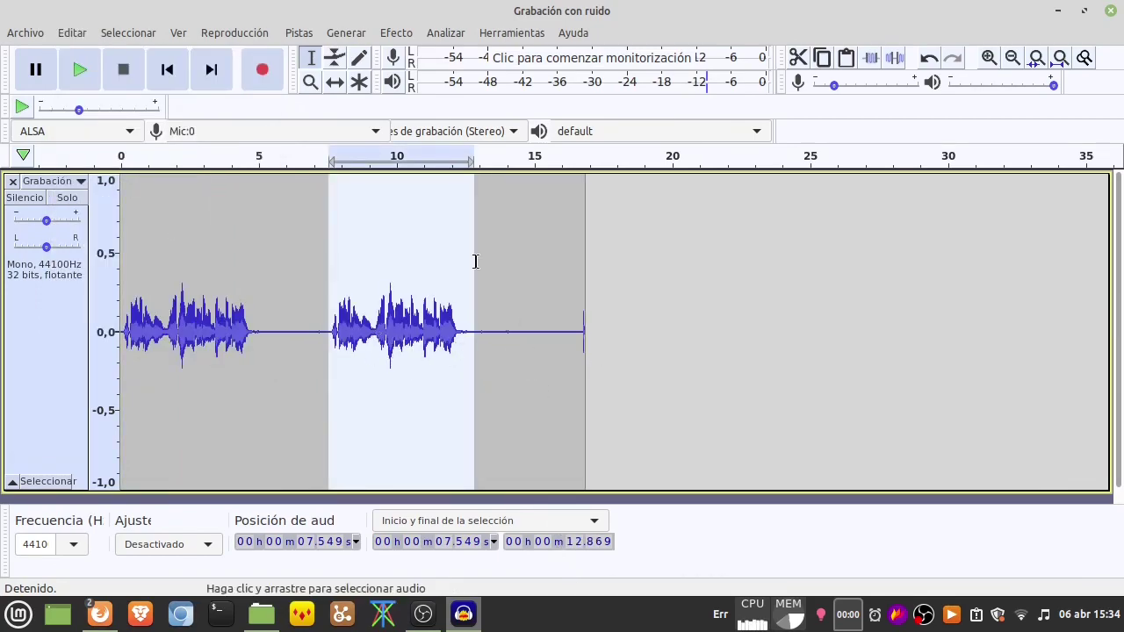
Step: Add a new mono track below the recording and paste the copied speech into it at about 8.25 seconds
click(298, 35)
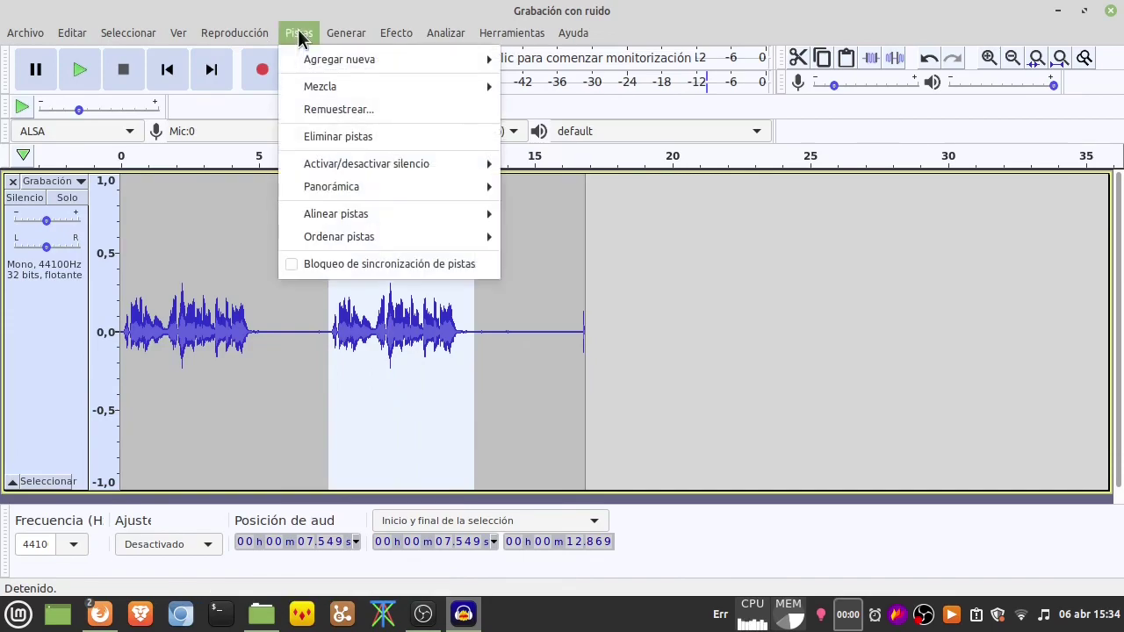
mouse_move(306, 54)
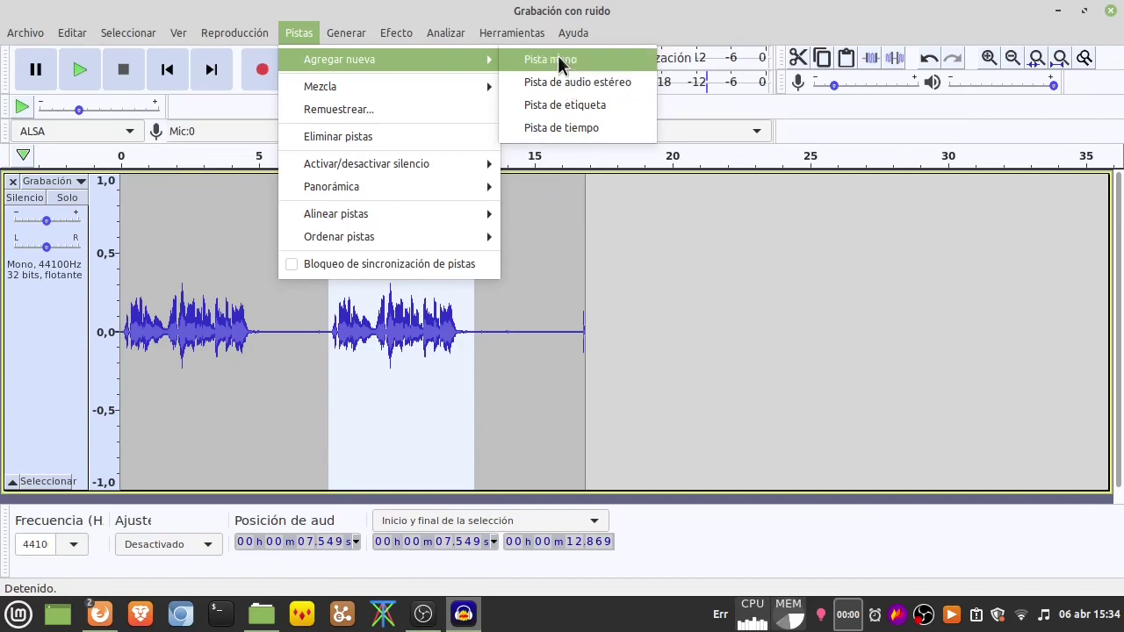
click(559, 58)
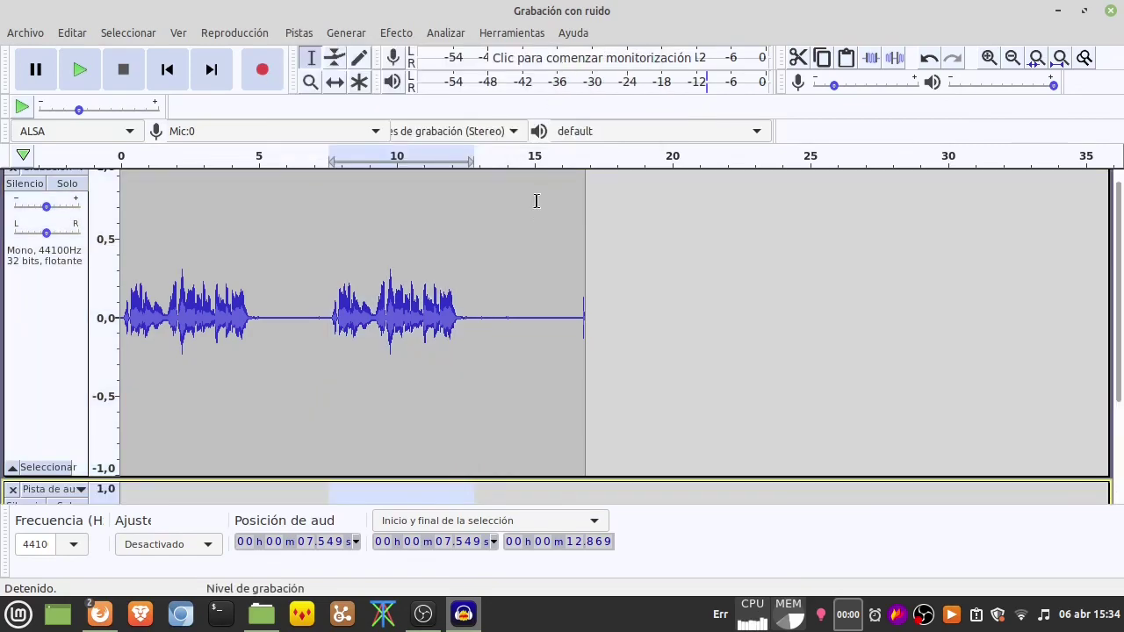
drag(226, 477, 230, 341)
click(349, 396)
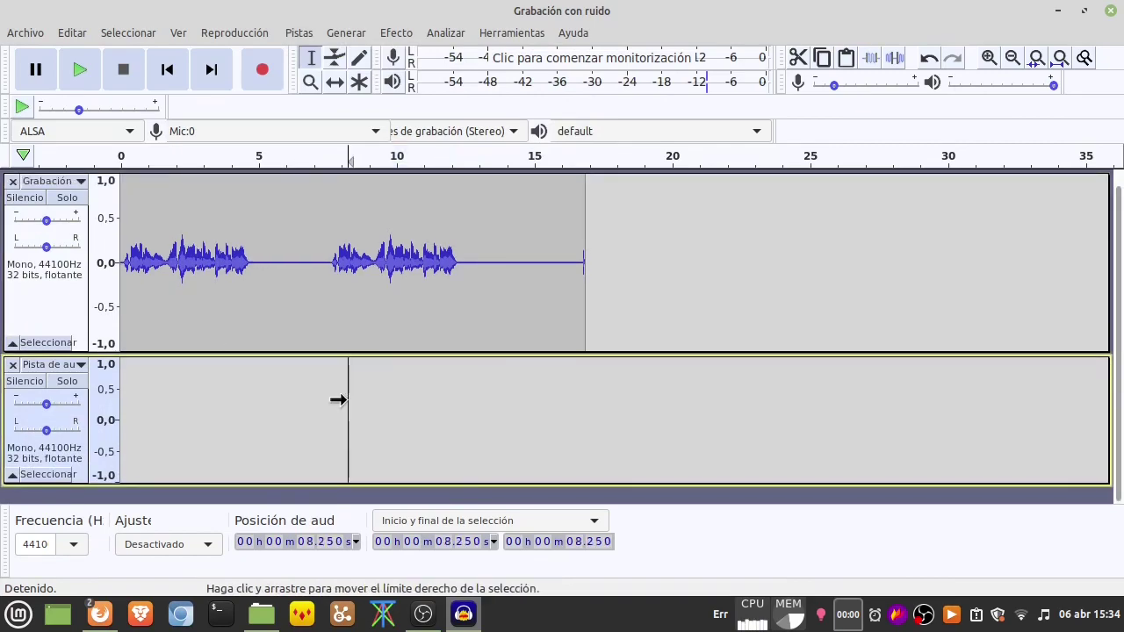
click(74, 40)
click(110, 176)
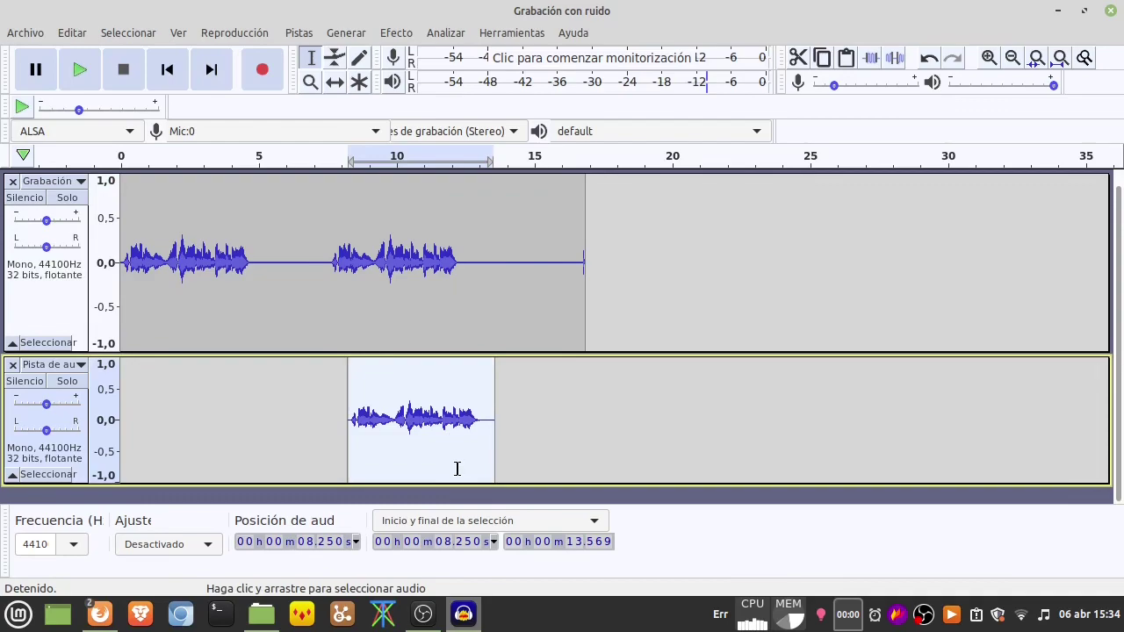
Step: Shift the pasted clip in the second track earlier so that it starts at about 0.73 seconds
click(334, 83)
drag(378, 428, 261, 425)
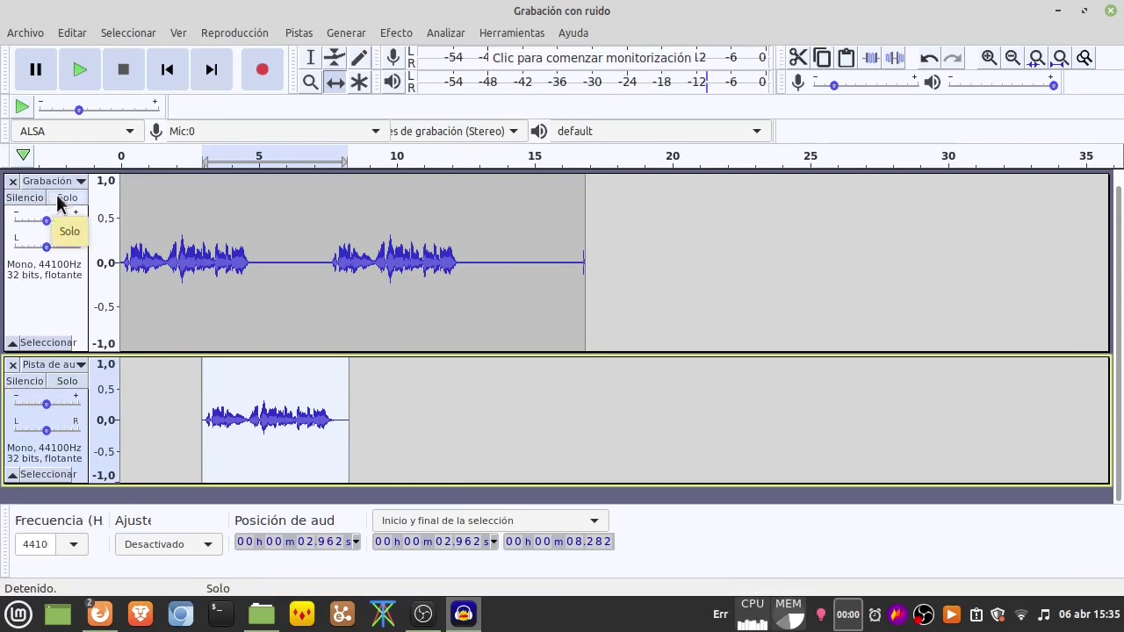
drag(269, 423, 220, 421)
Step: Play both tracks from near the start, compare them using mute on the second and solo on the first, and stop playback
click(125, 158)
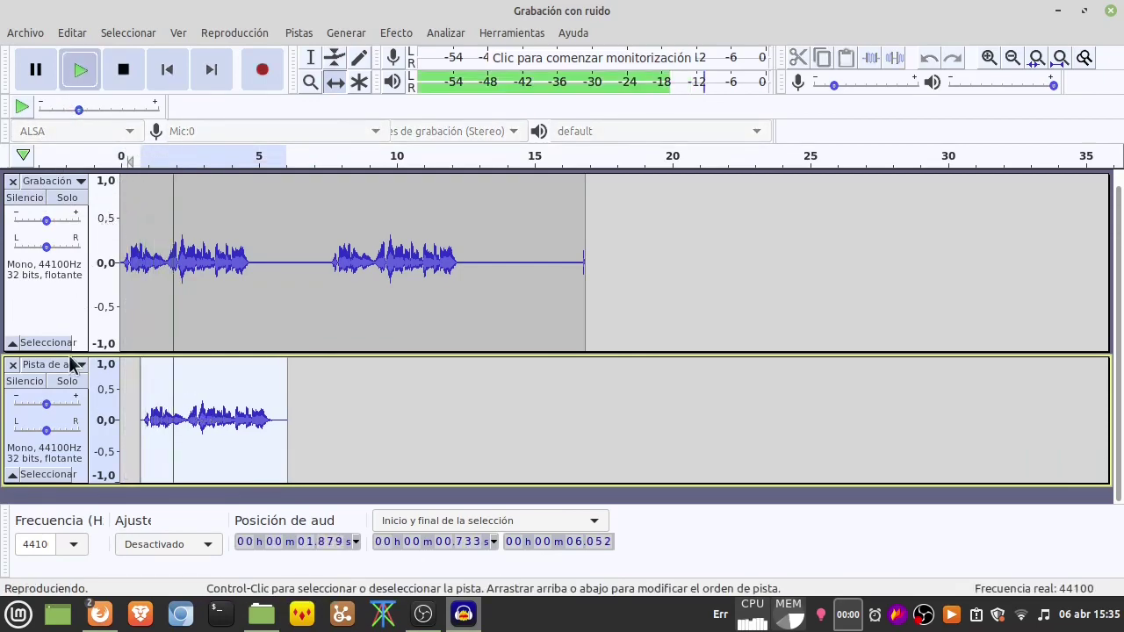
click(36, 381)
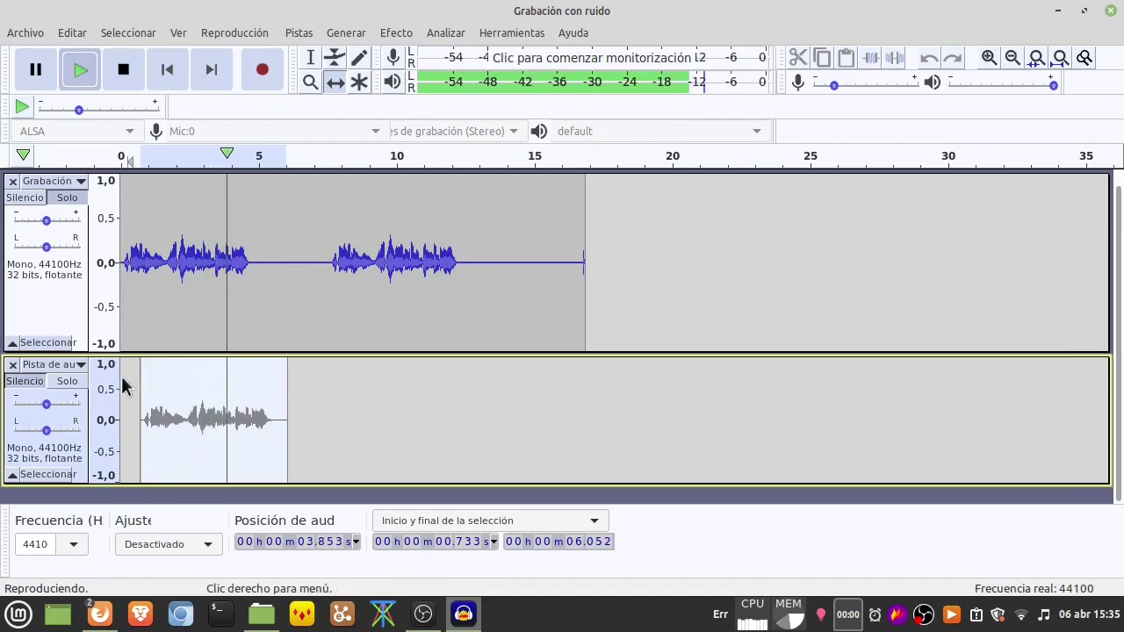
click(67, 198)
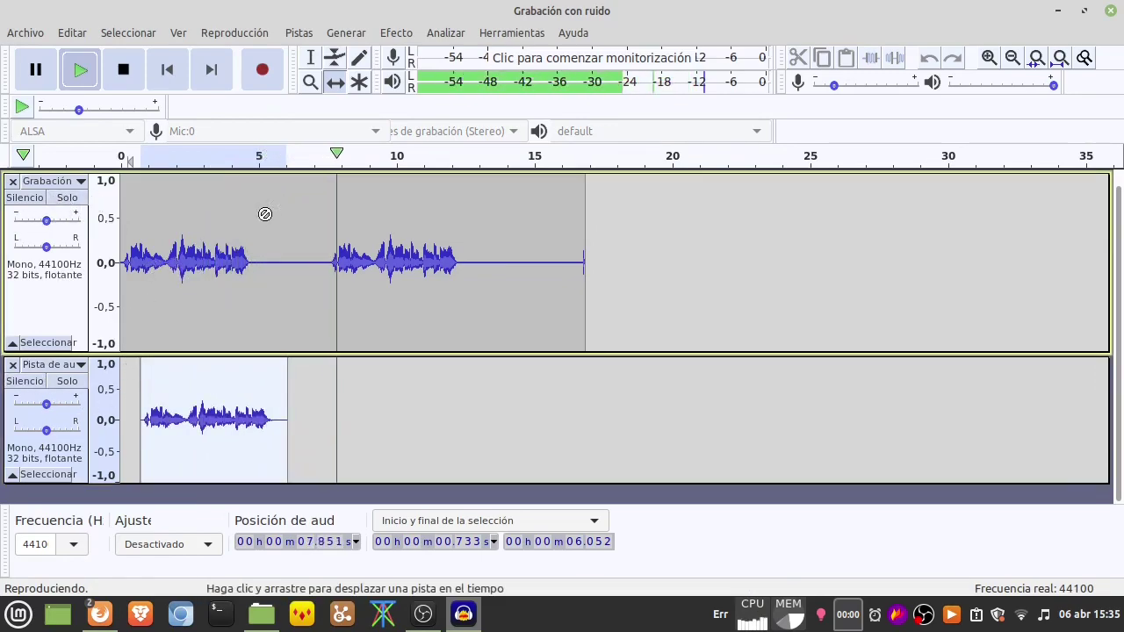
click(67, 198)
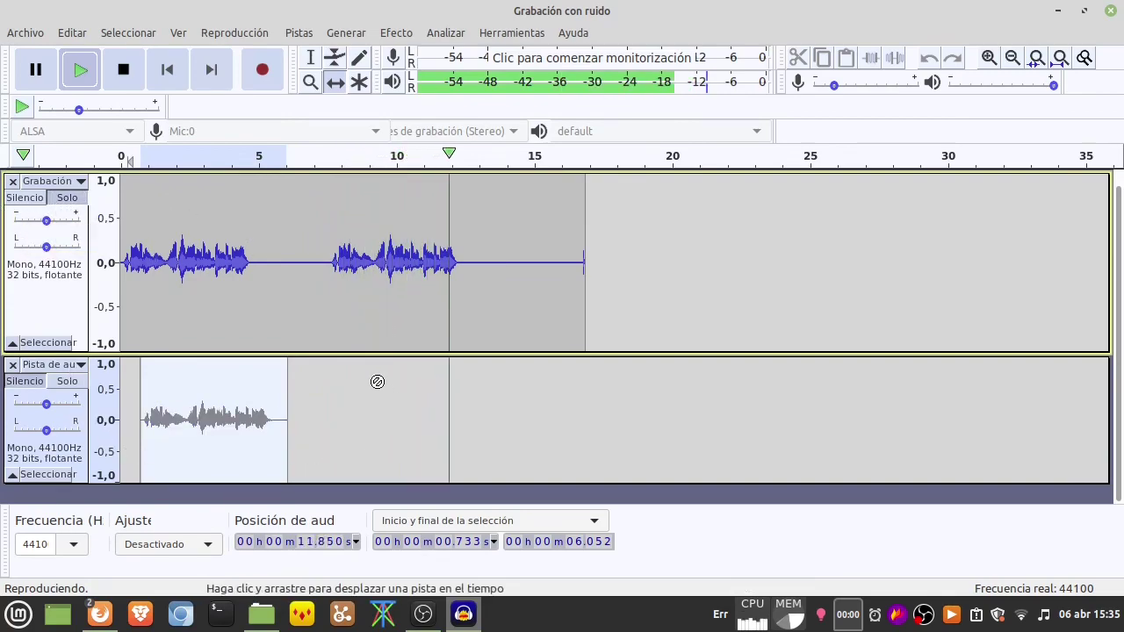
click(68, 197)
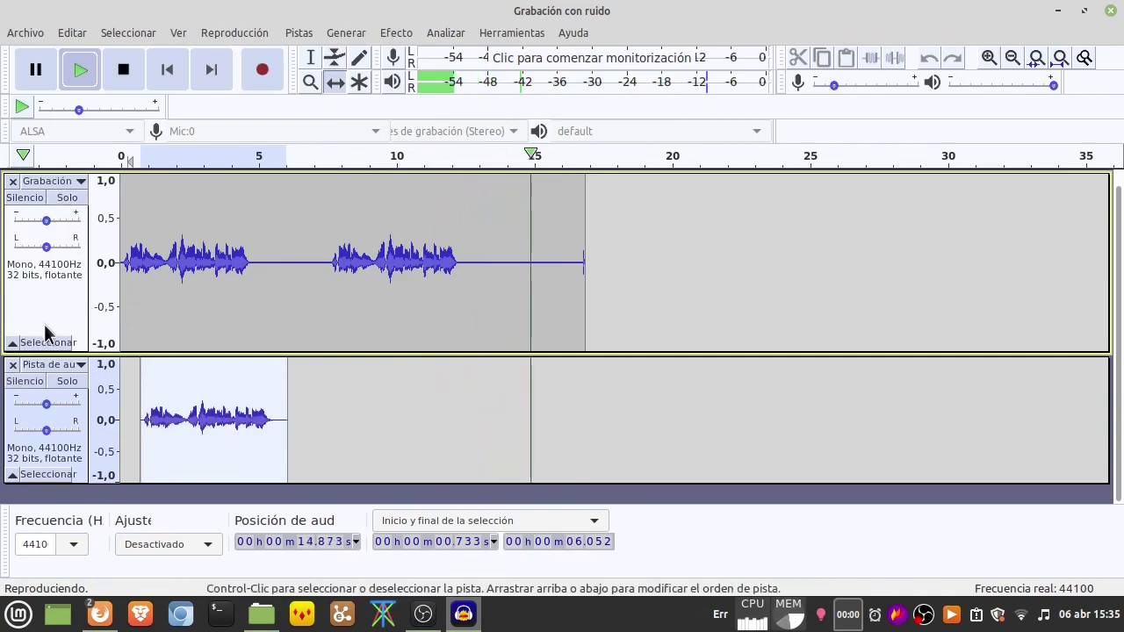
click(121, 74)
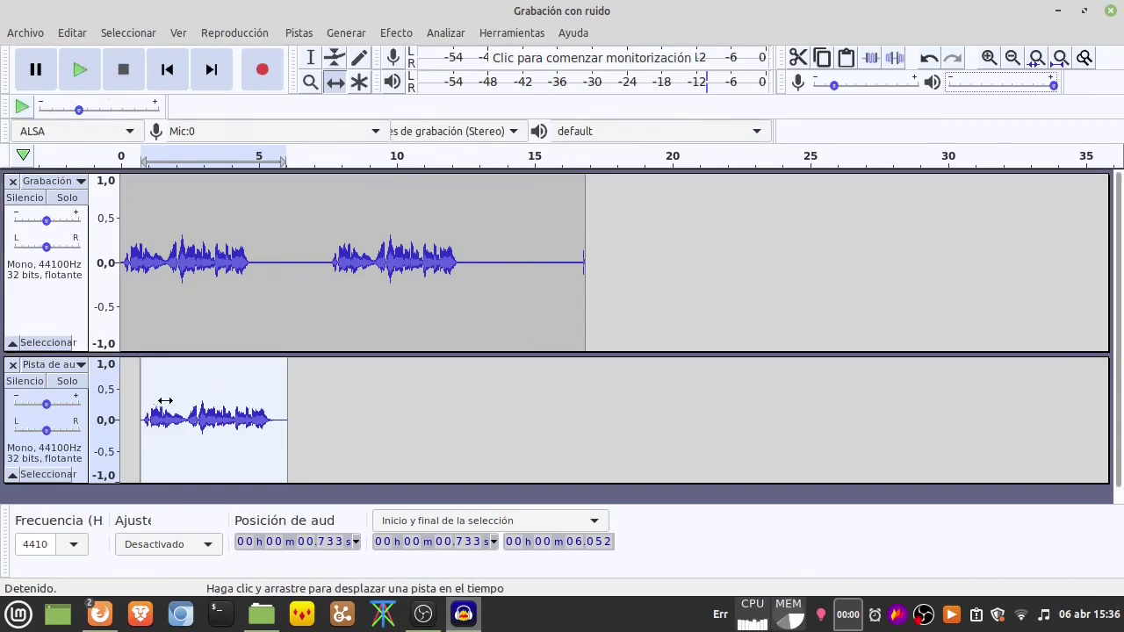
Step: Remove the added second track and delete the recording's audio from about 7.5 seconds to the end
click(12, 365)
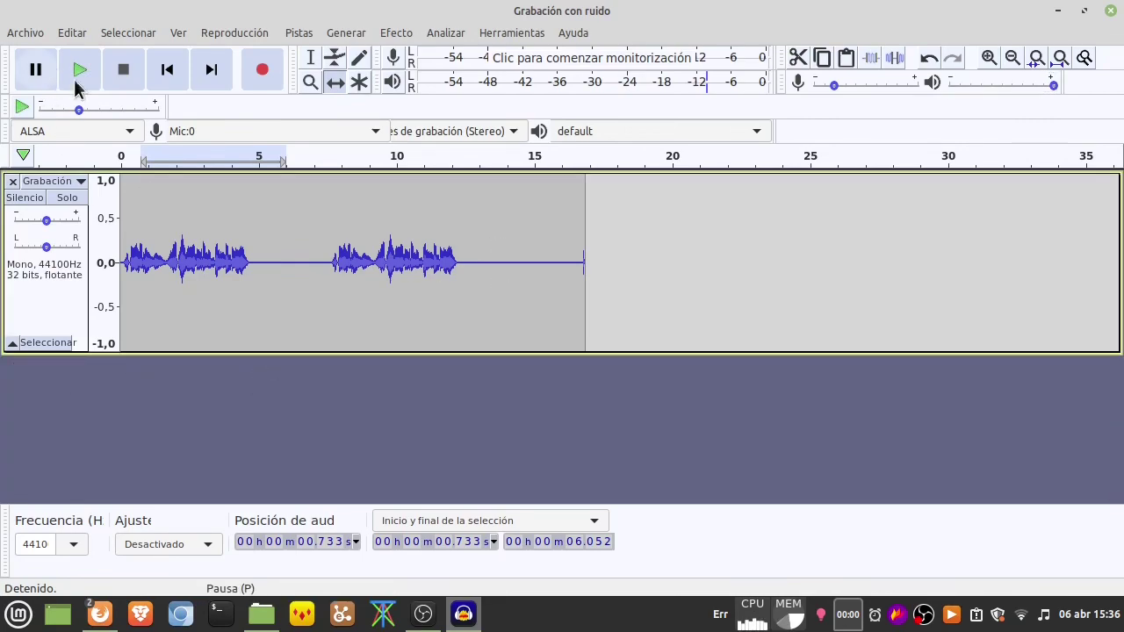
click(312, 59)
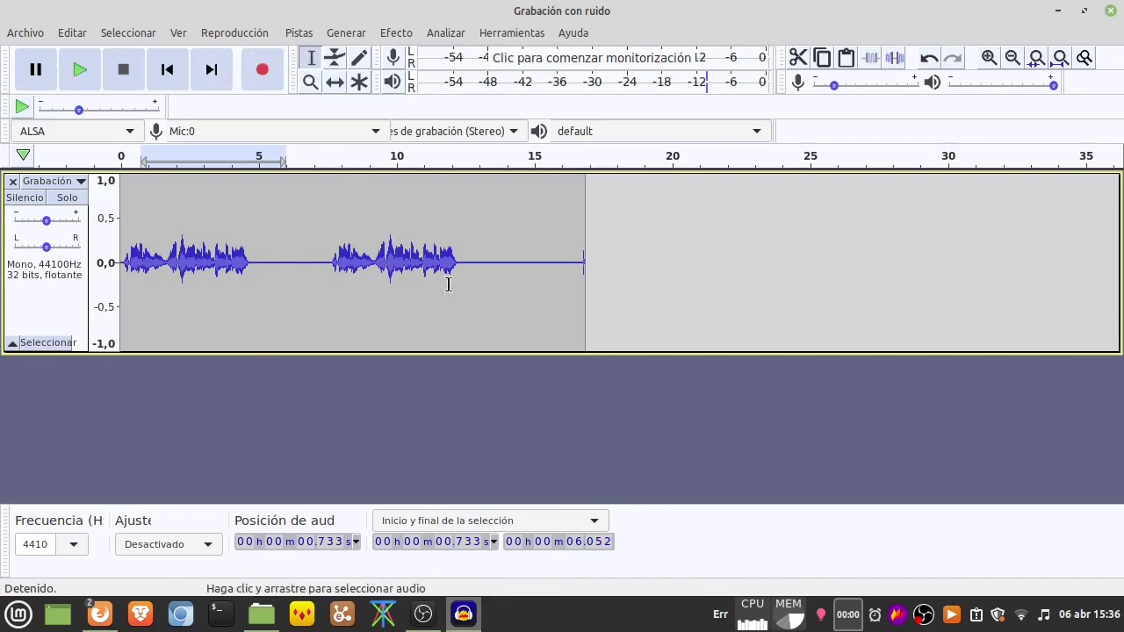
drag(602, 260, 329, 260)
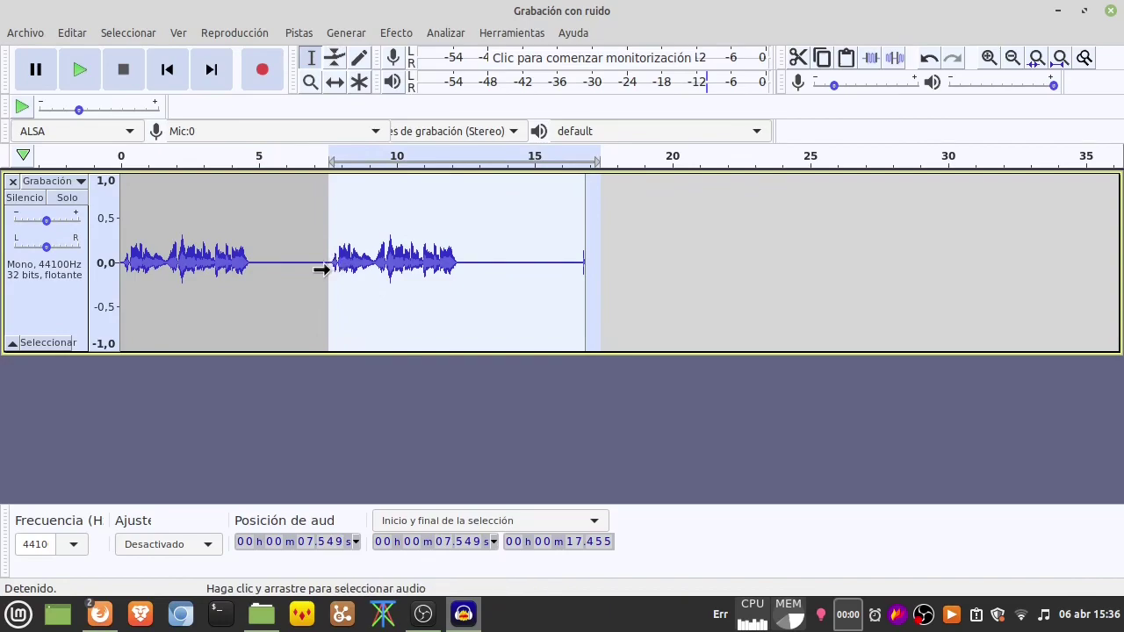
key(Delete)
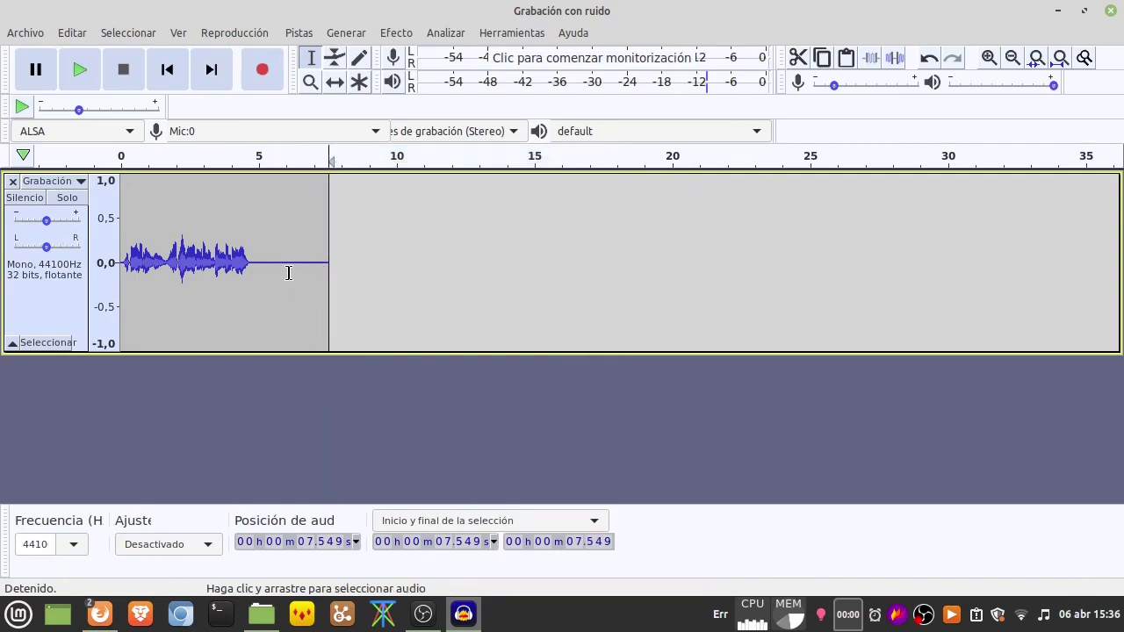
Step: Select the whole remaining recording, play it from the start and stop playback
drag(333, 270, 117, 220)
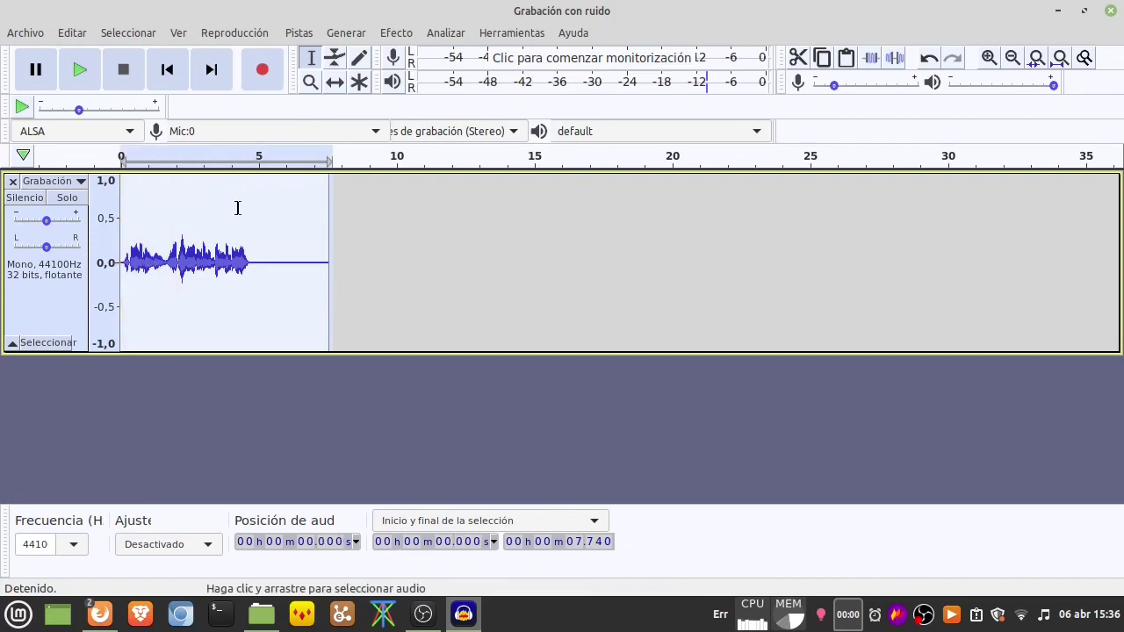
click(79, 76)
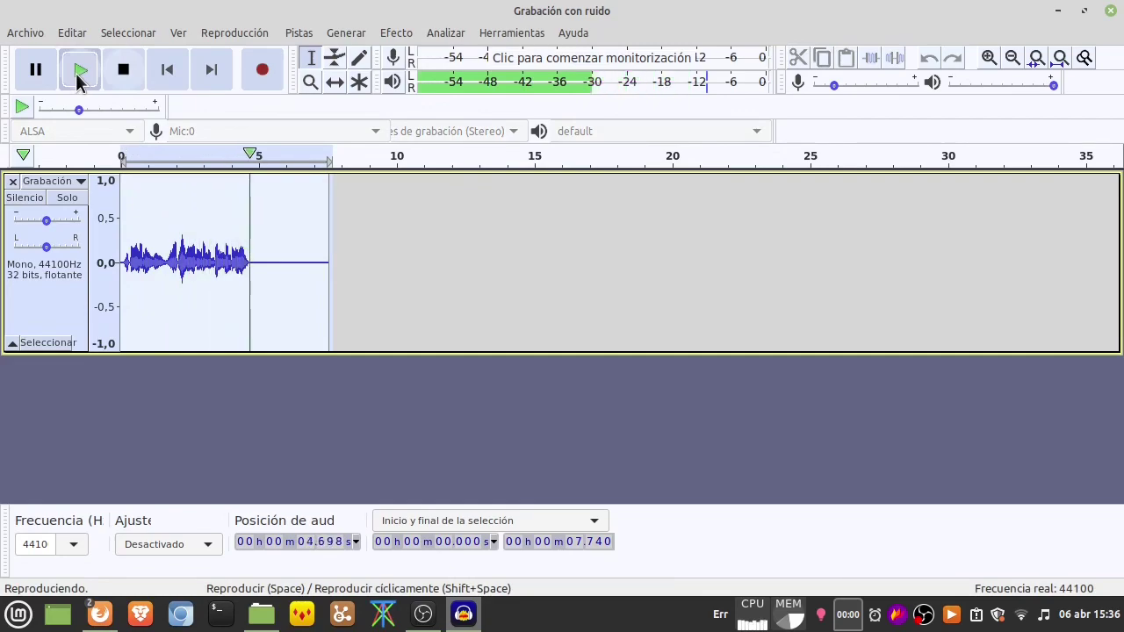
click(123, 70)
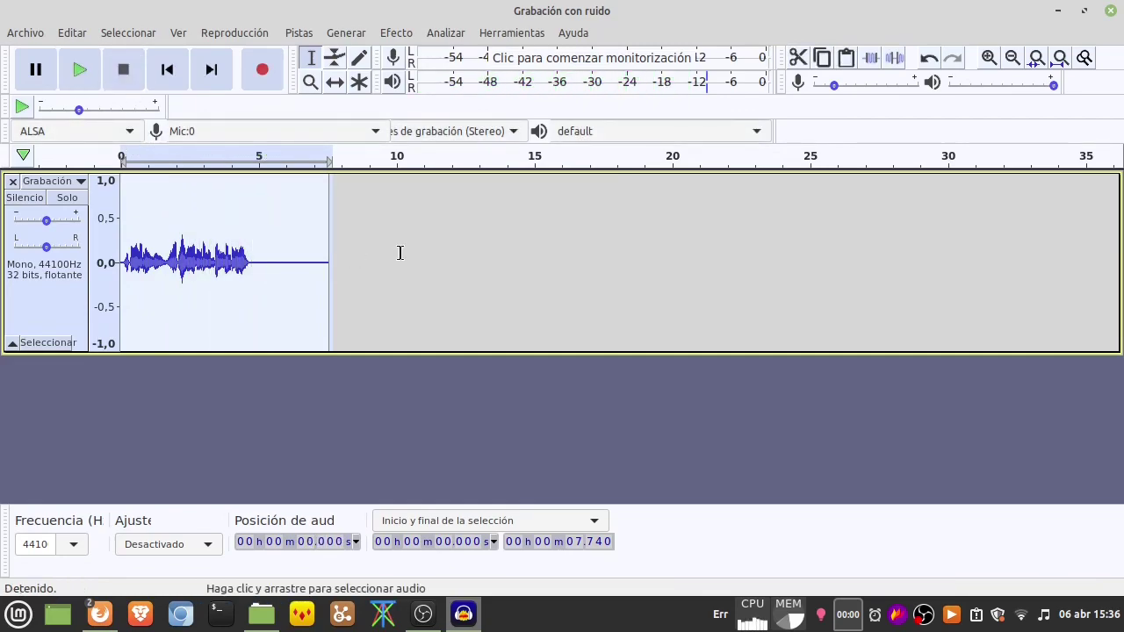
Step: Apply the Echo effect with a 1-second delay and a 0,5 decay factor to the selection, and play the result
click(402, 32)
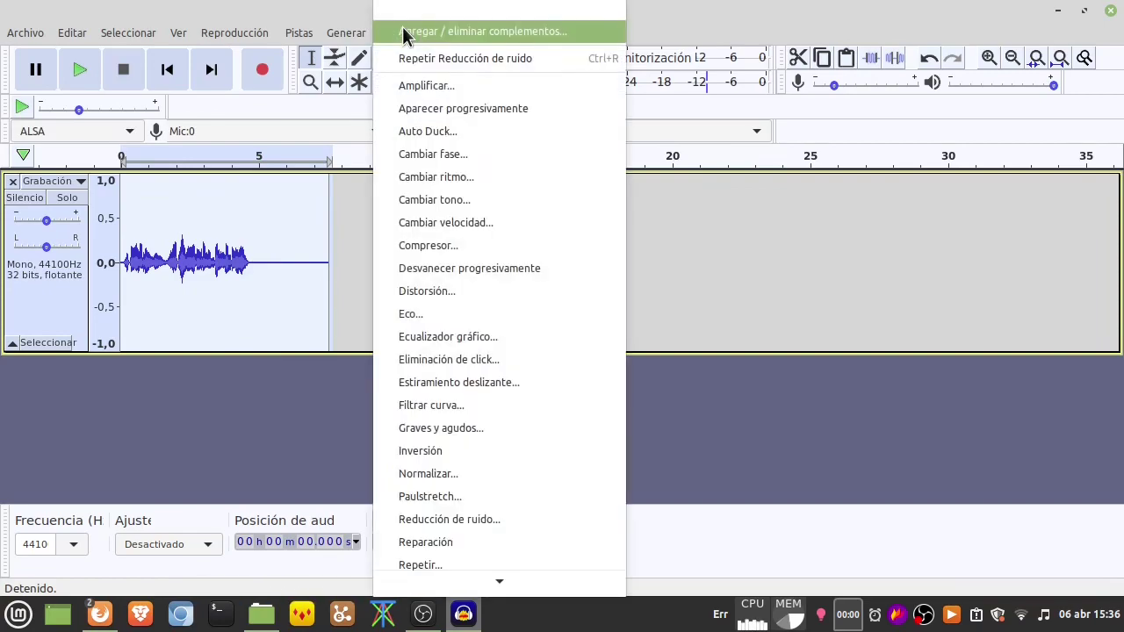
click(434, 313)
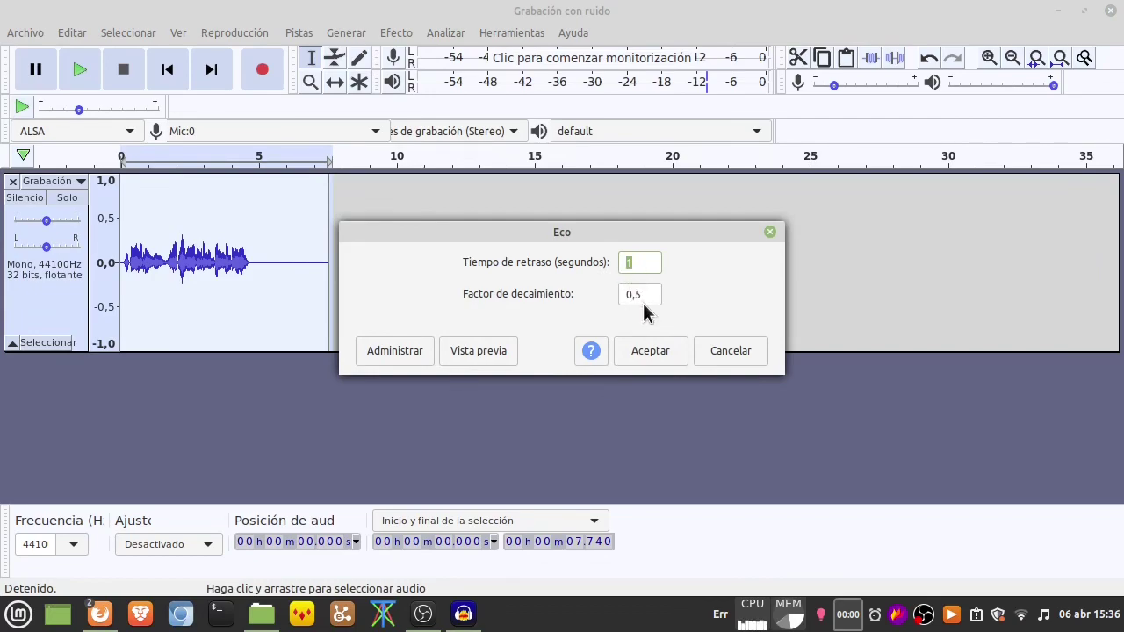
click(654, 349)
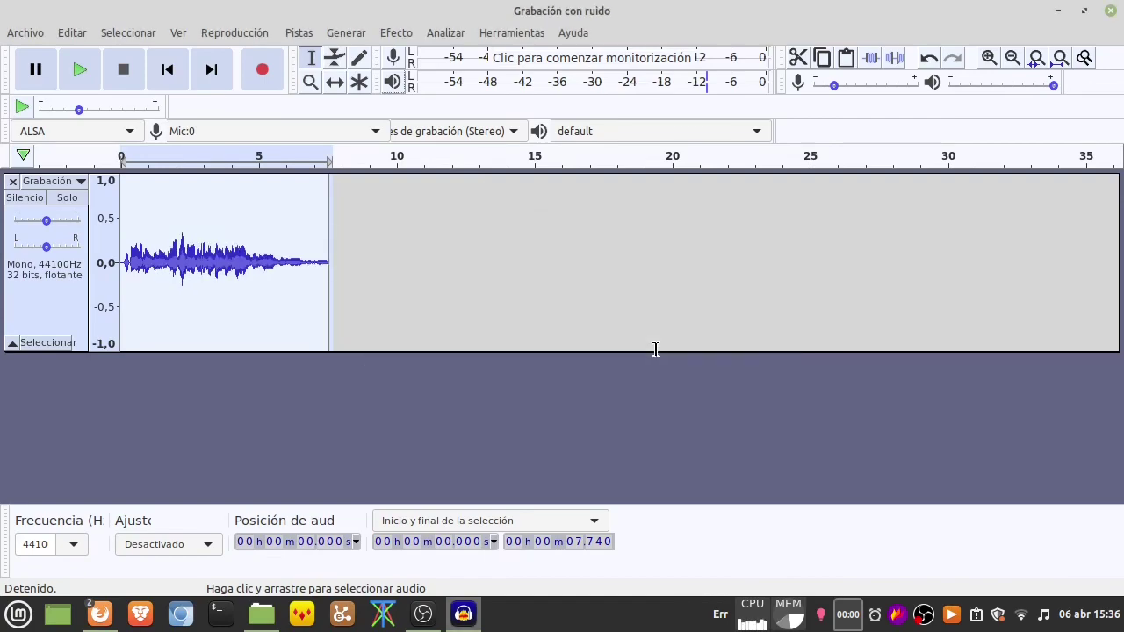
click(83, 69)
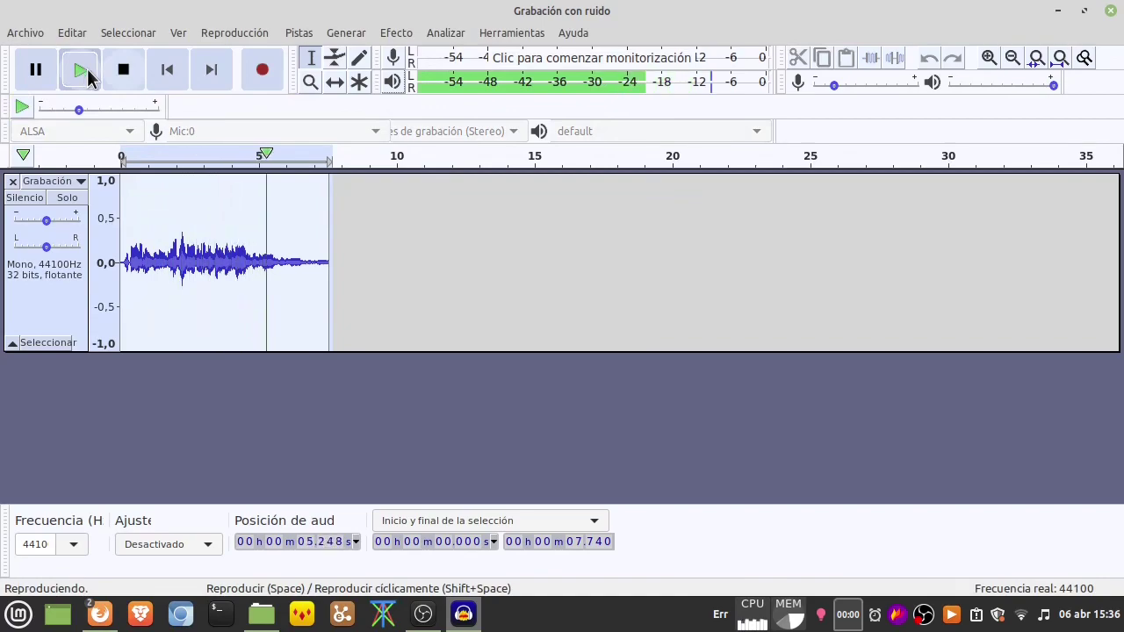
click(128, 70)
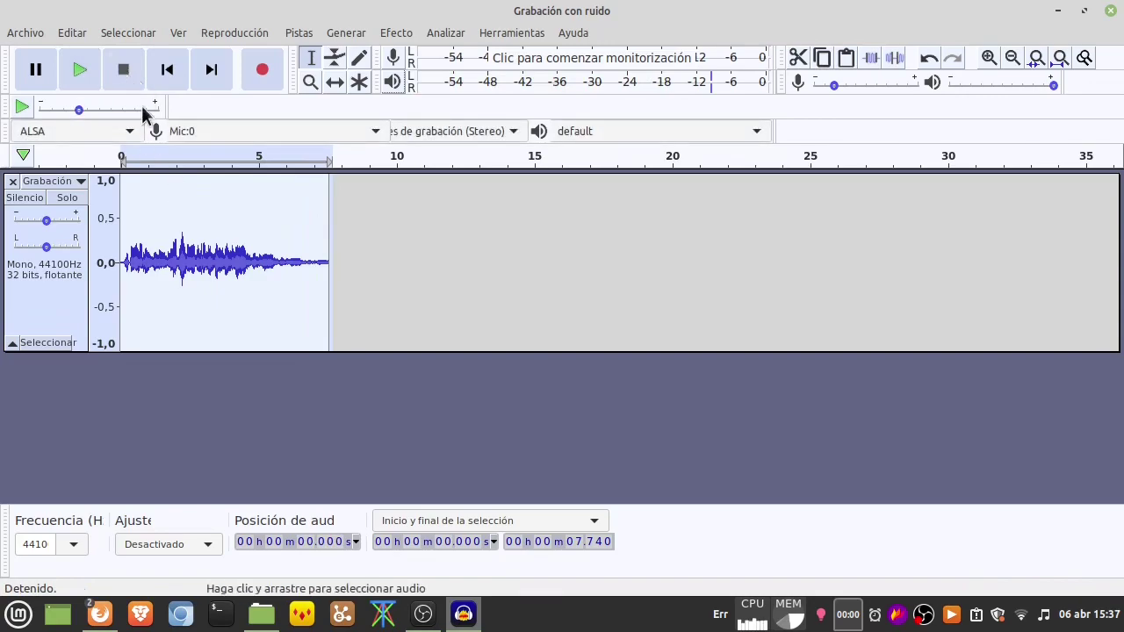
Step: Undo the Echo effect and select the whole recording again, from its end back to the start
click(78, 33)
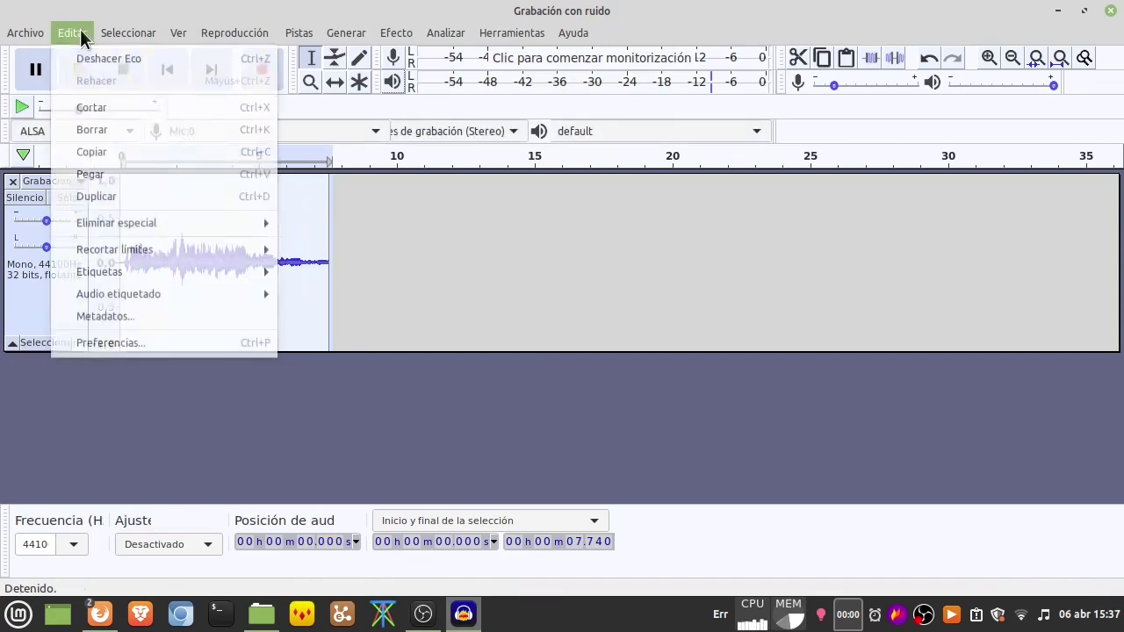
click(123, 59)
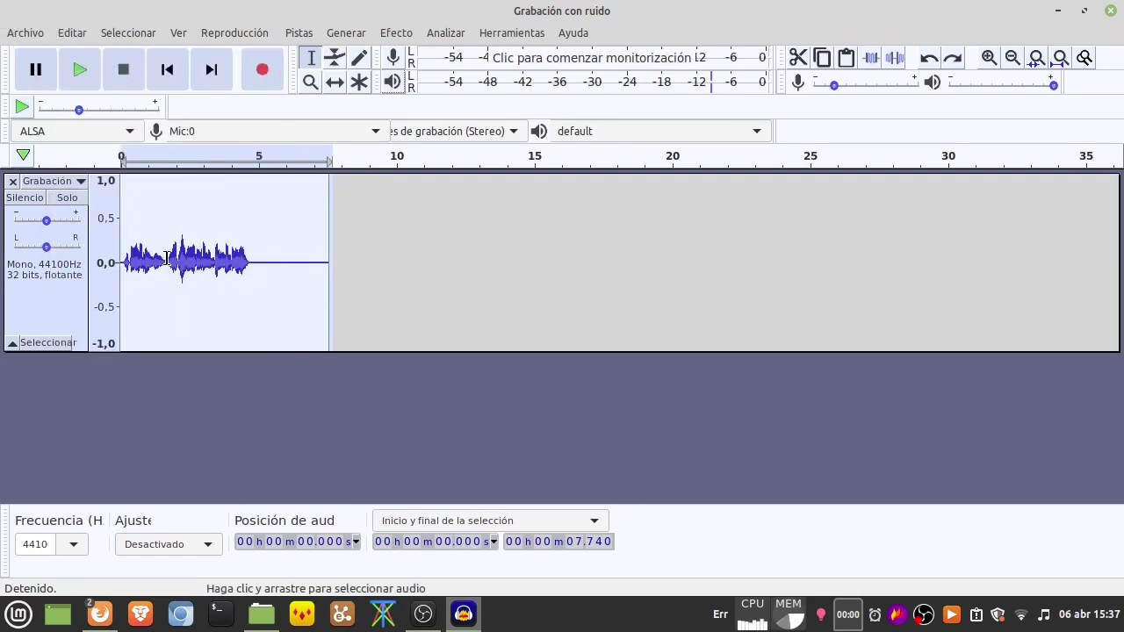
click(308, 268)
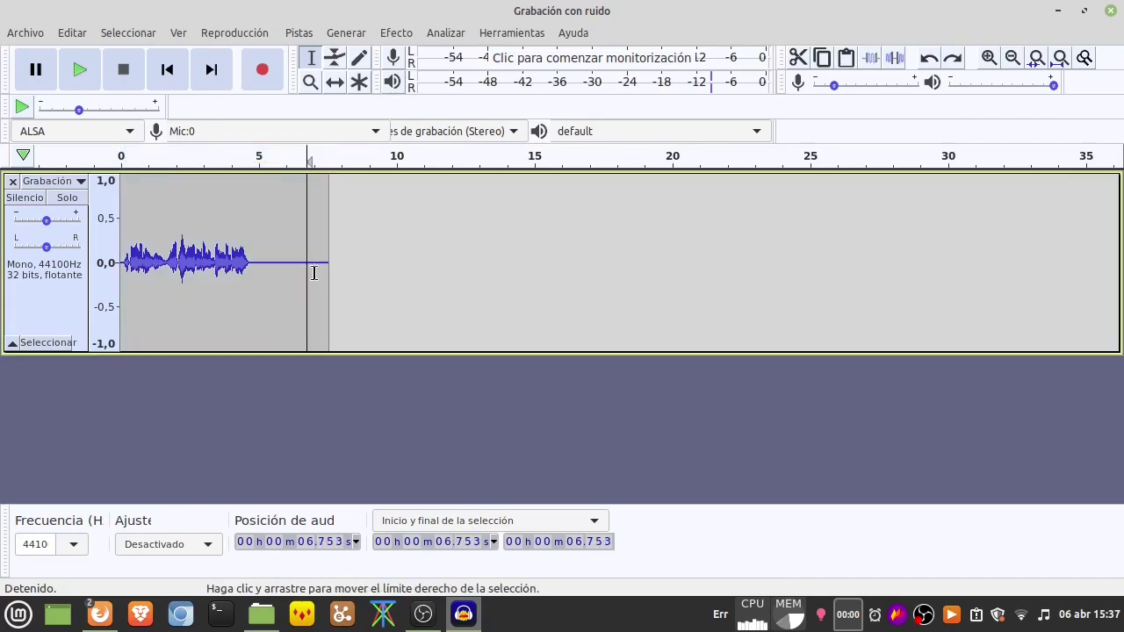
drag(329, 269, 116, 268)
Step: Apply the Change Speed effect to the selected recording with a speed multiplier of 0,85
click(395, 33)
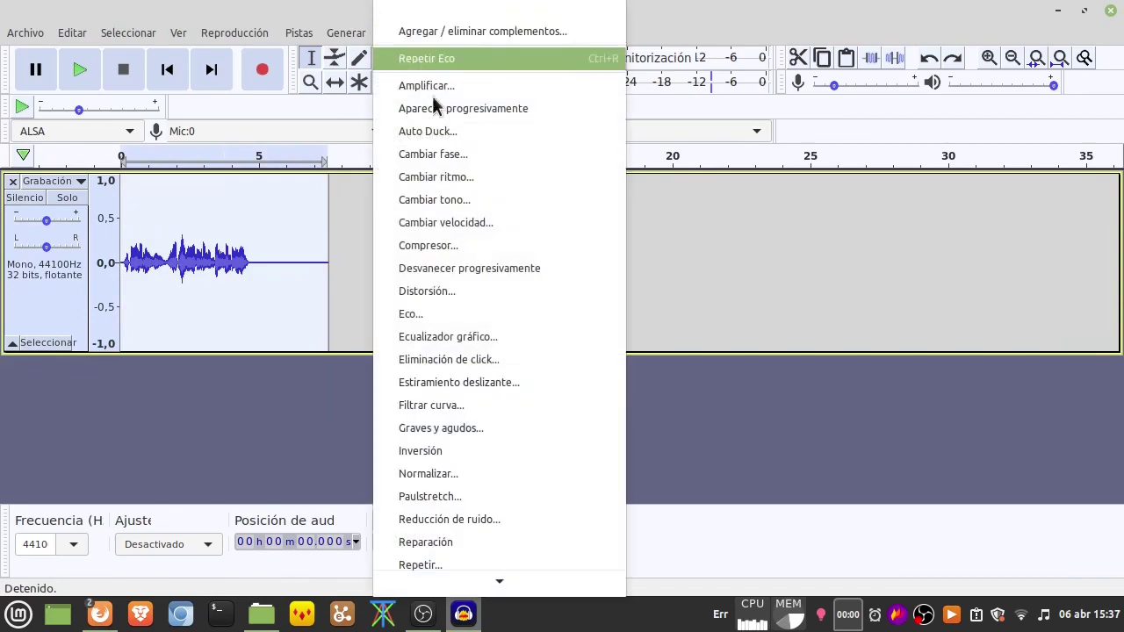
click(457, 219)
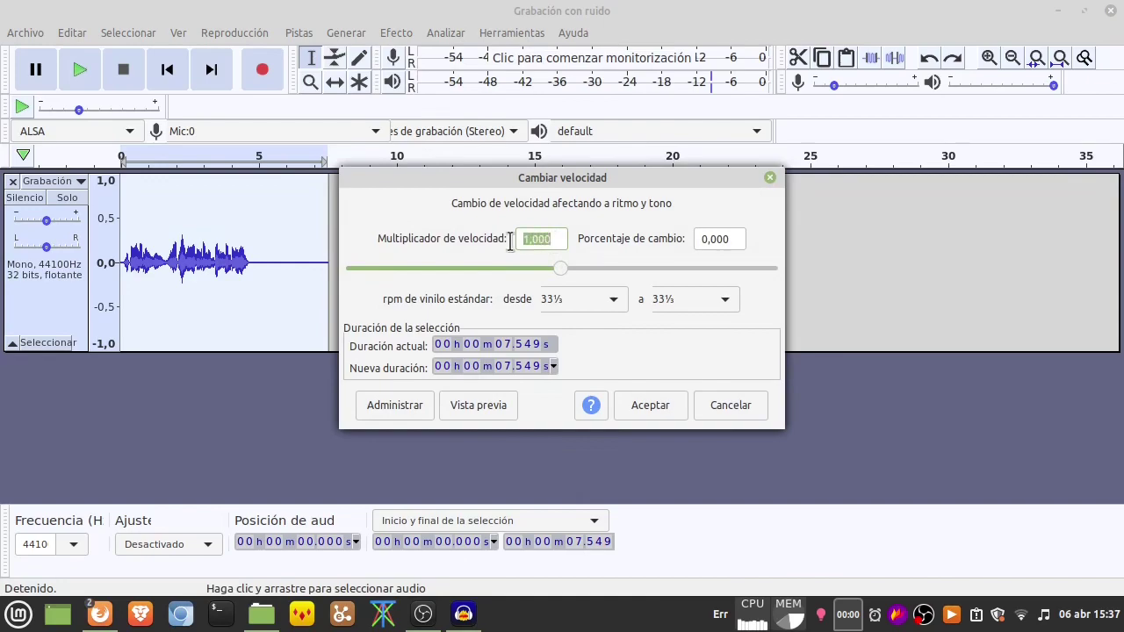
text(,85)
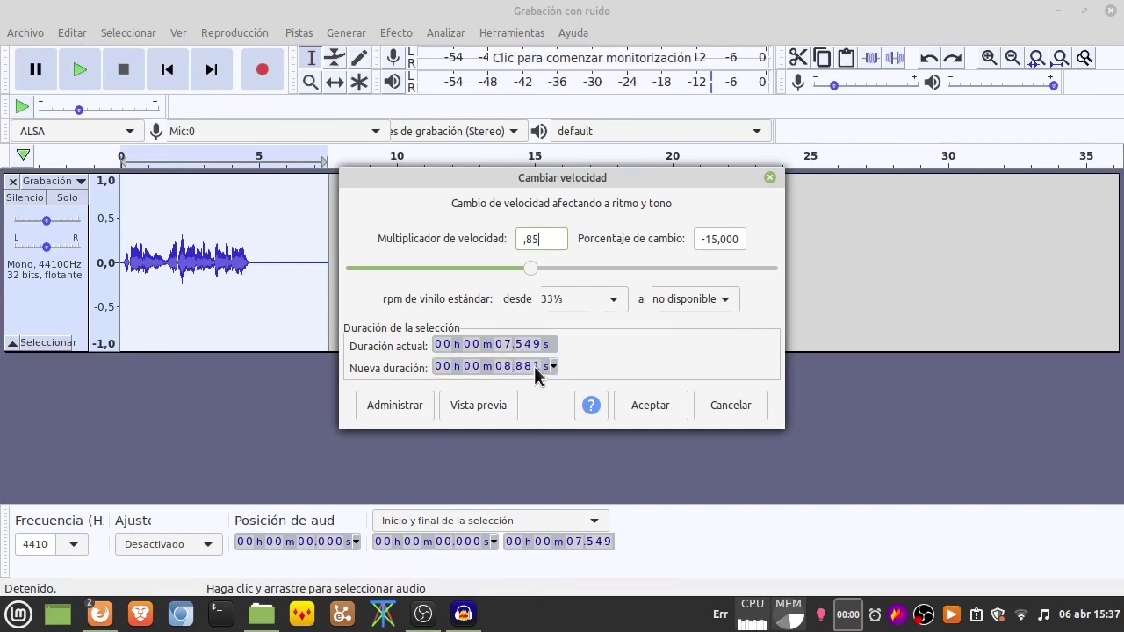
click(634, 401)
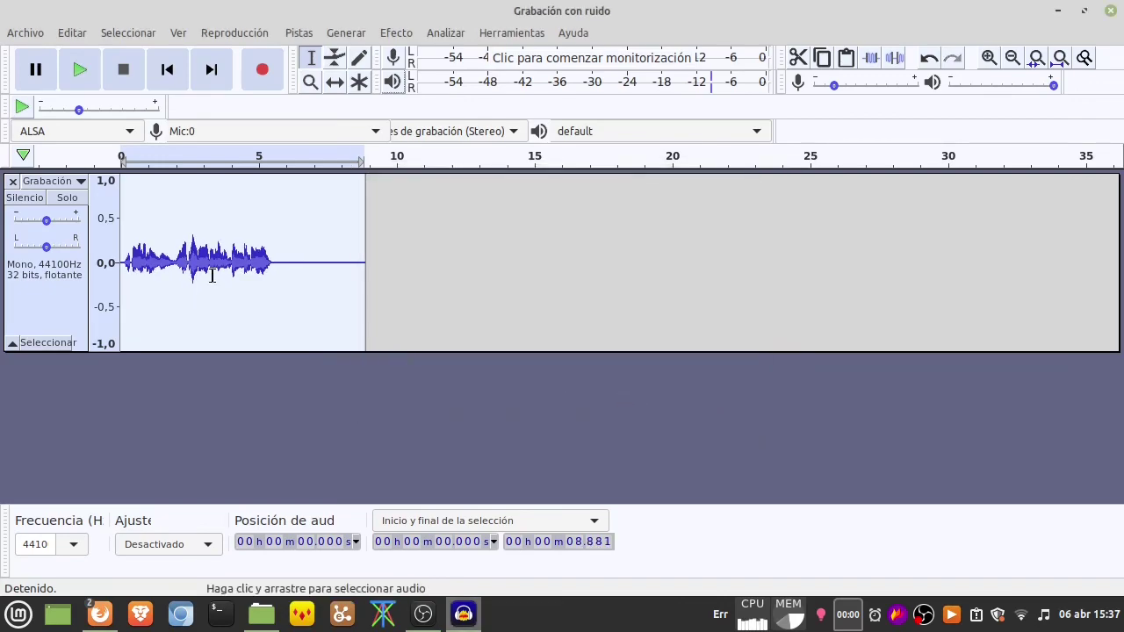
Step: Play the slowed-down recording, stop playback and undo the speed change
click(77, 72)
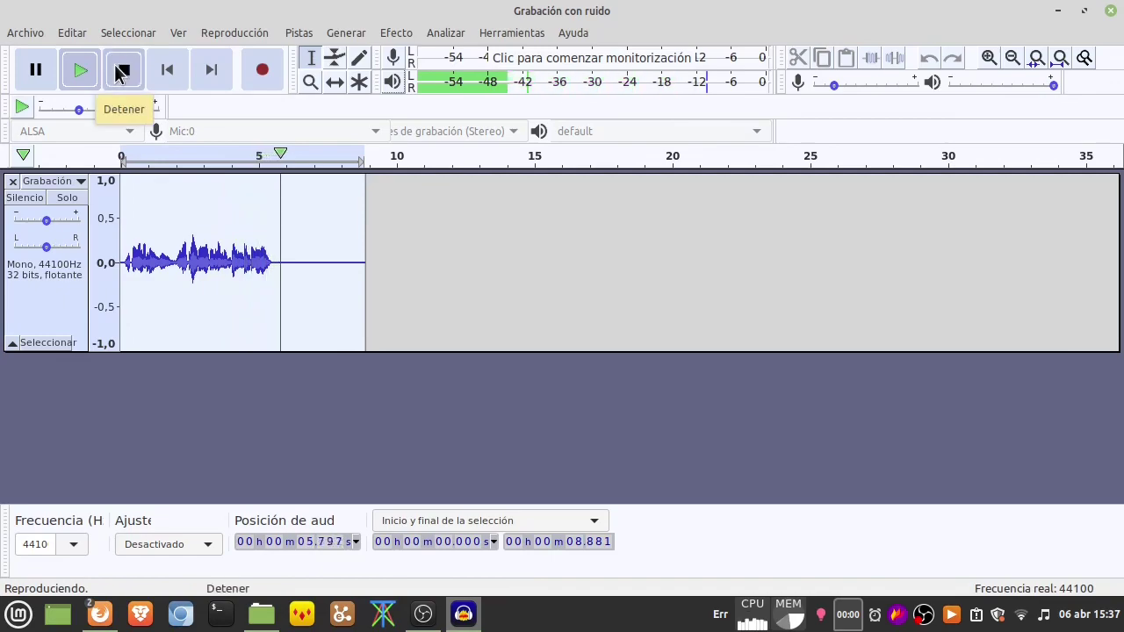
click(121, 70)
click(73, 34)
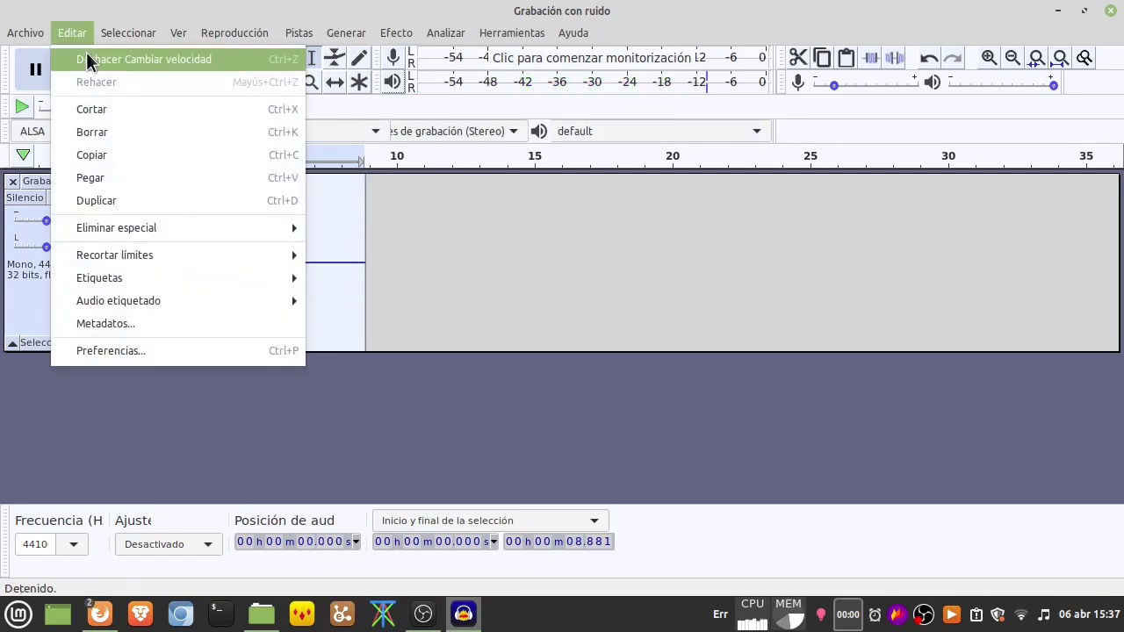
click(89, 60)
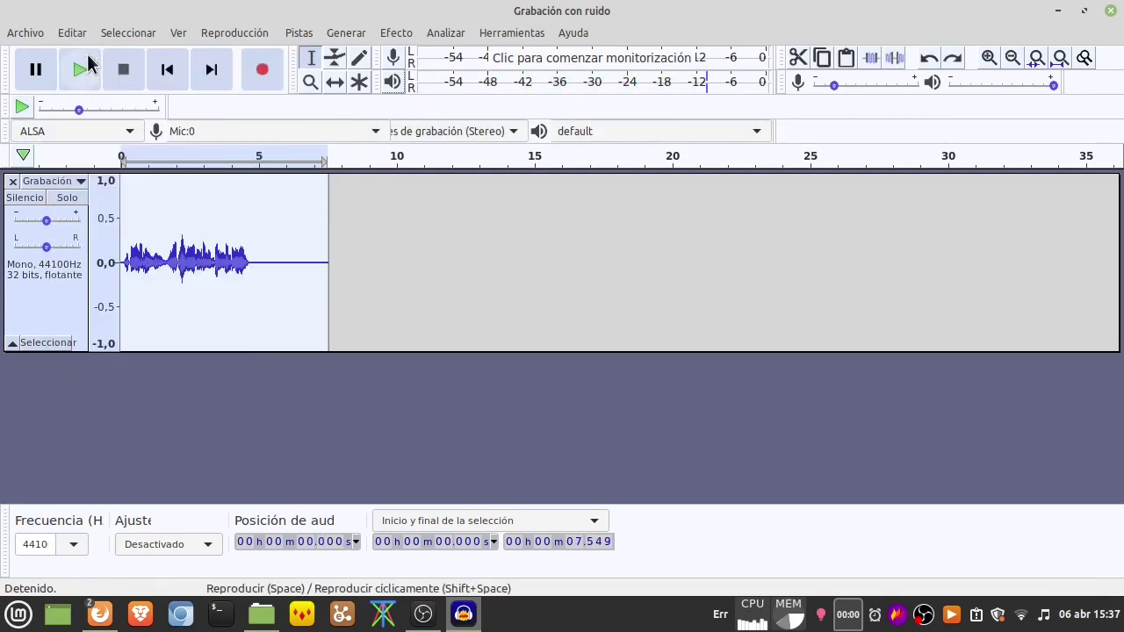
Step: Apply the Change Speed effect to the recording with a speed multiplier of 1,15, play the result and stop playback
click(394, 34)
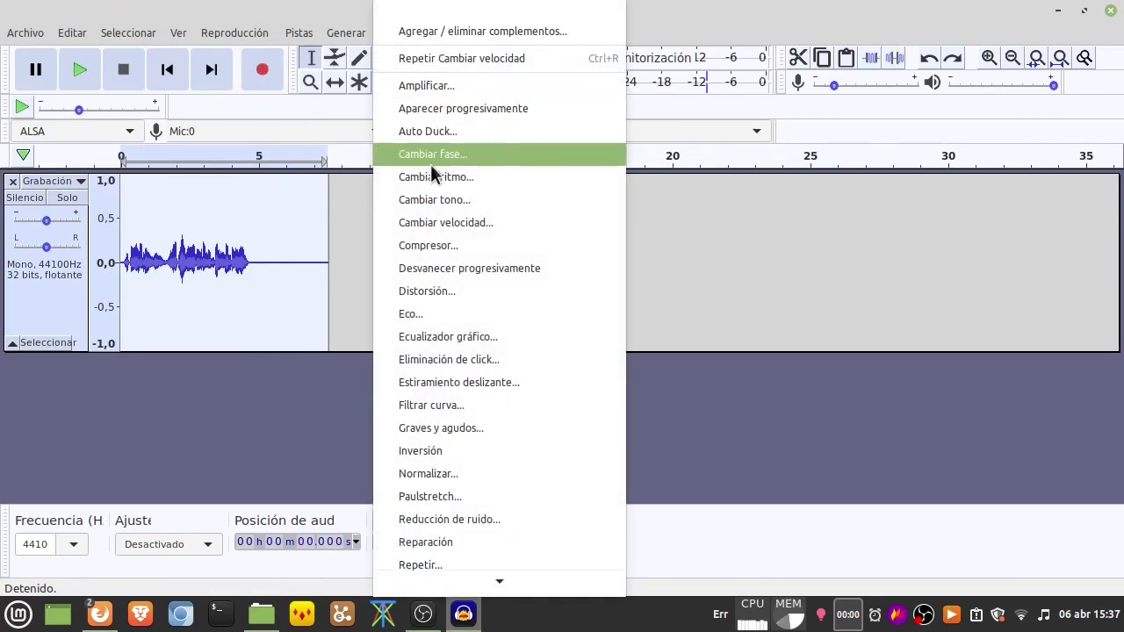
click(443, 220)
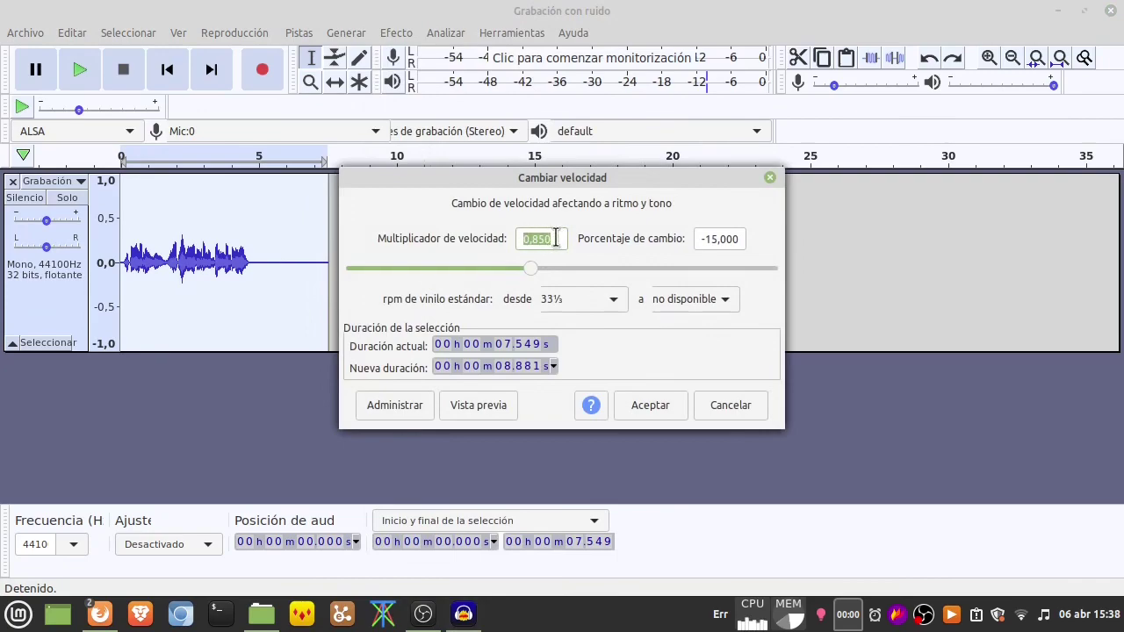
drag(558, 239, 503, 238)
text(1,)
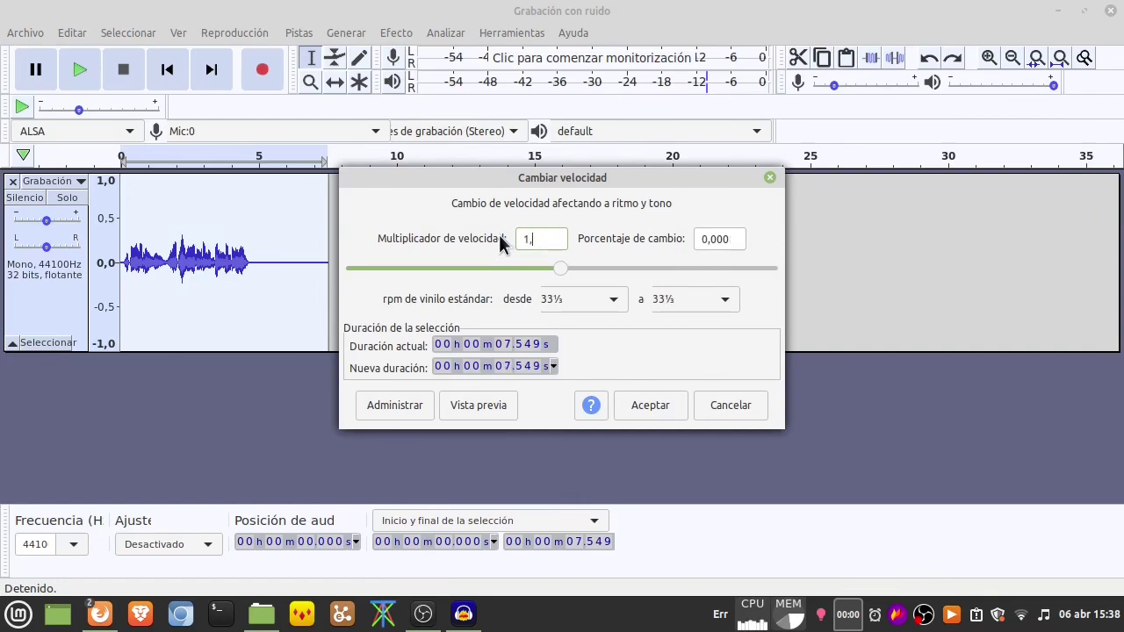
text(15)
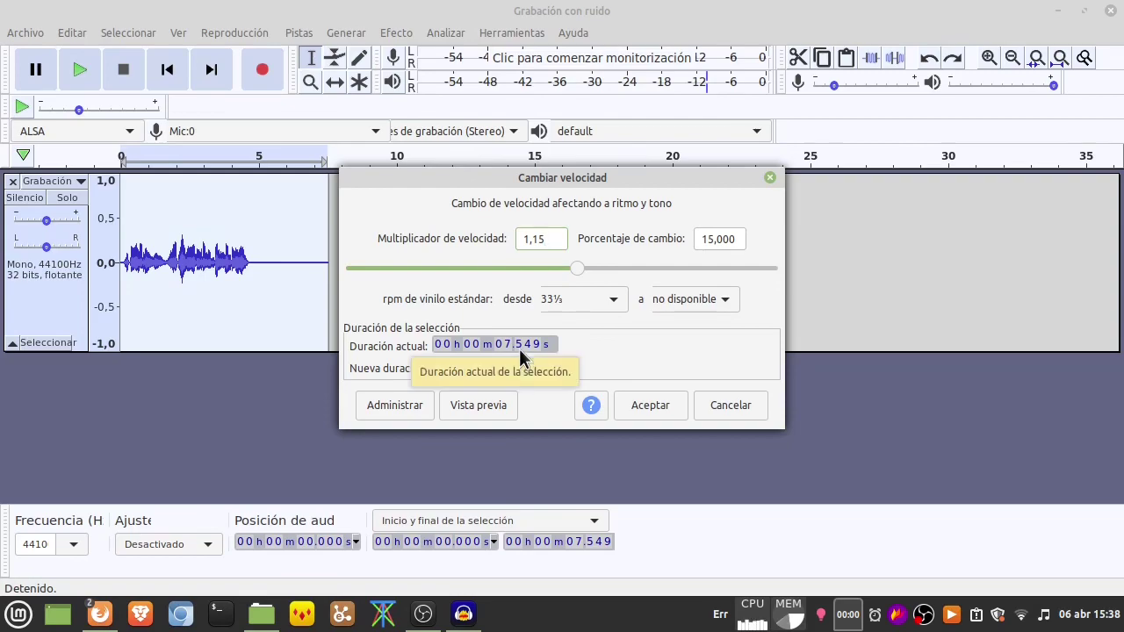
click(648, 406)
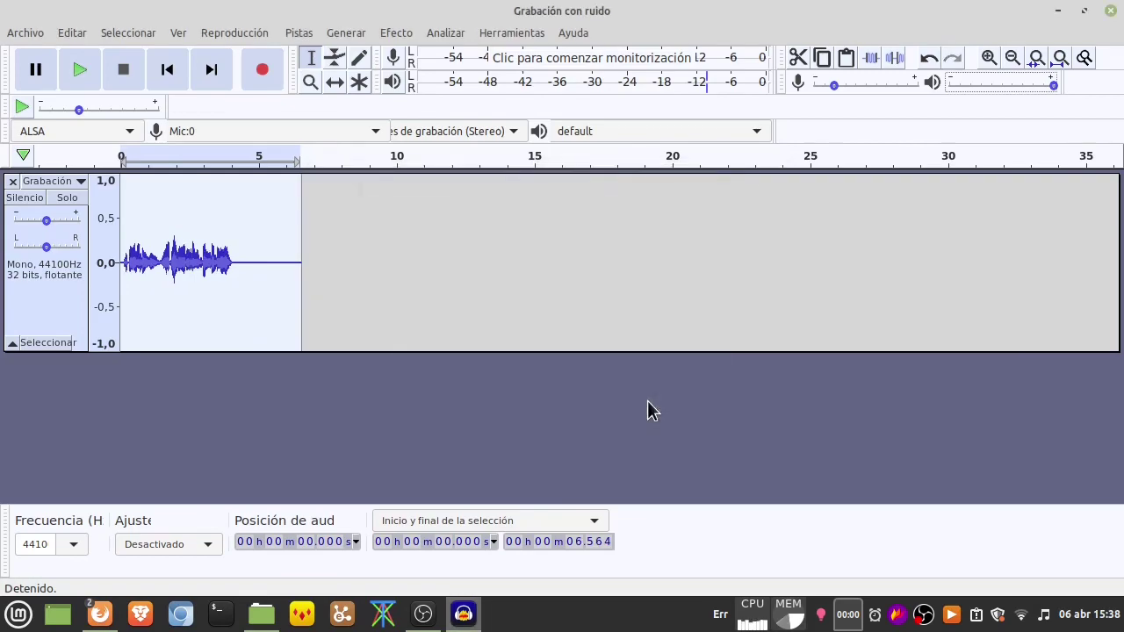
click(79, 72)
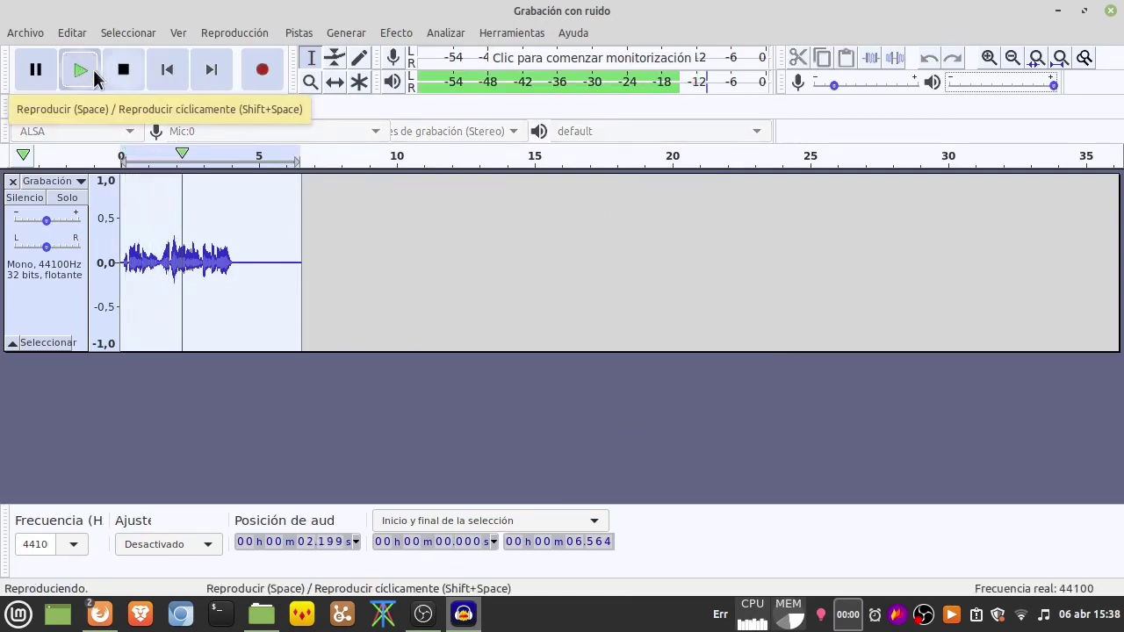
click(123, 71)
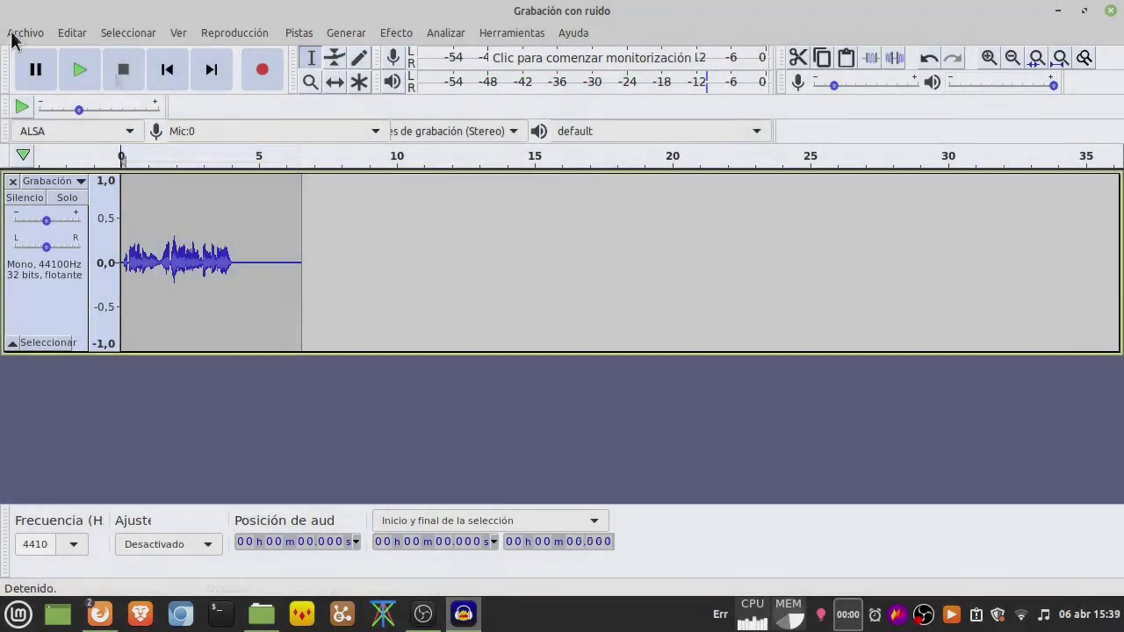
Step: Save the project as Grabación con ruido.aup in the efectos sonido folder
click(13, 37)
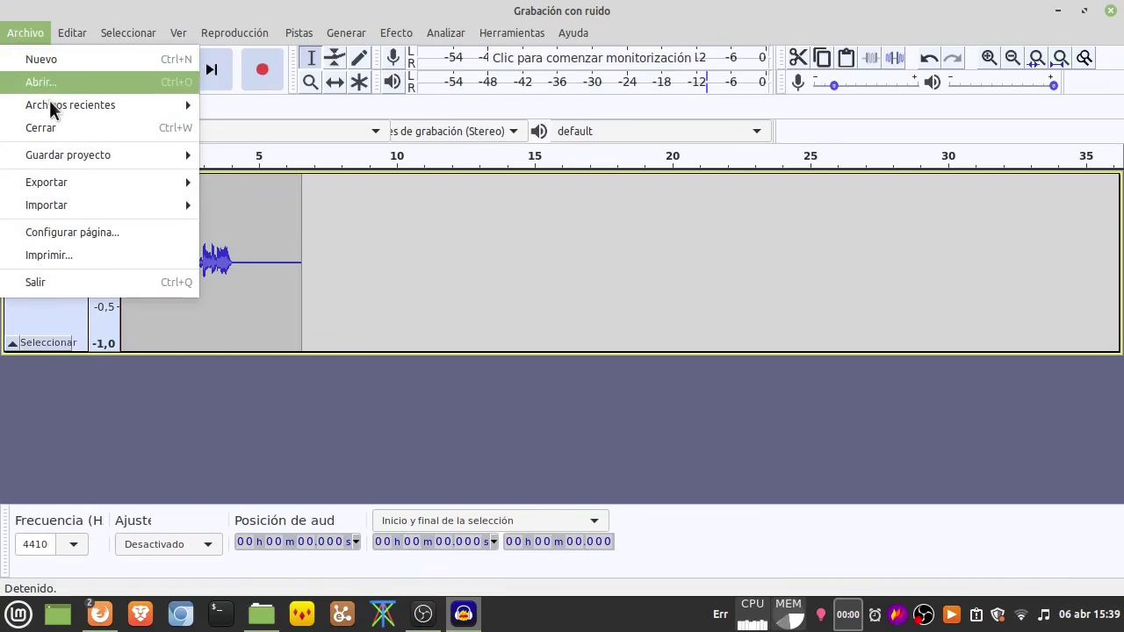
mouse_move(69, 154)
click(299, 220)
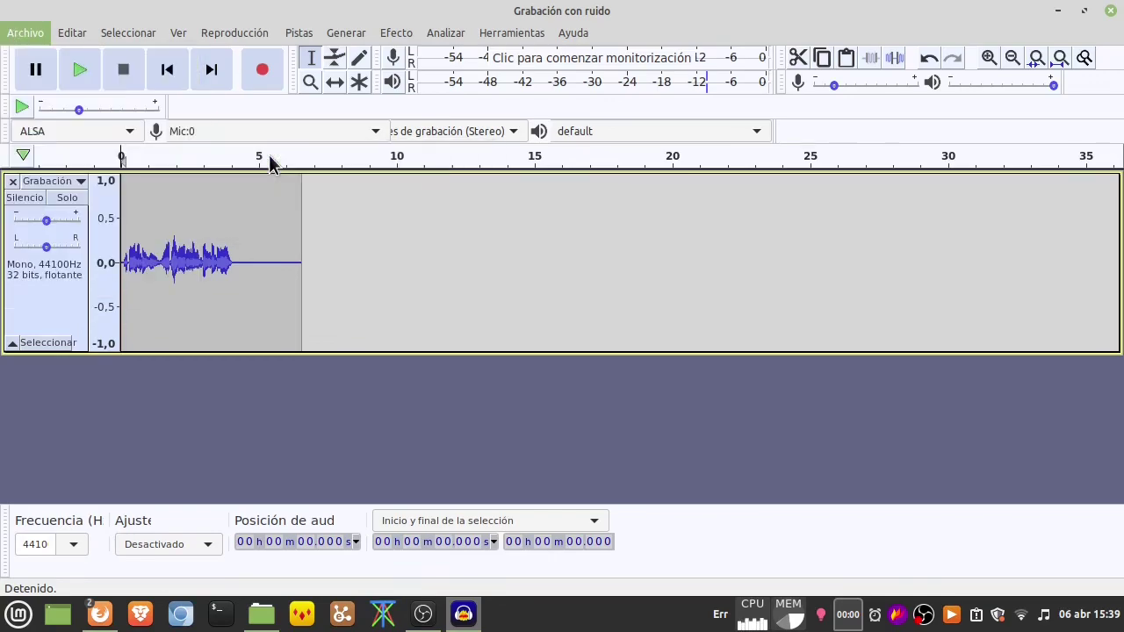
click(797, 351)
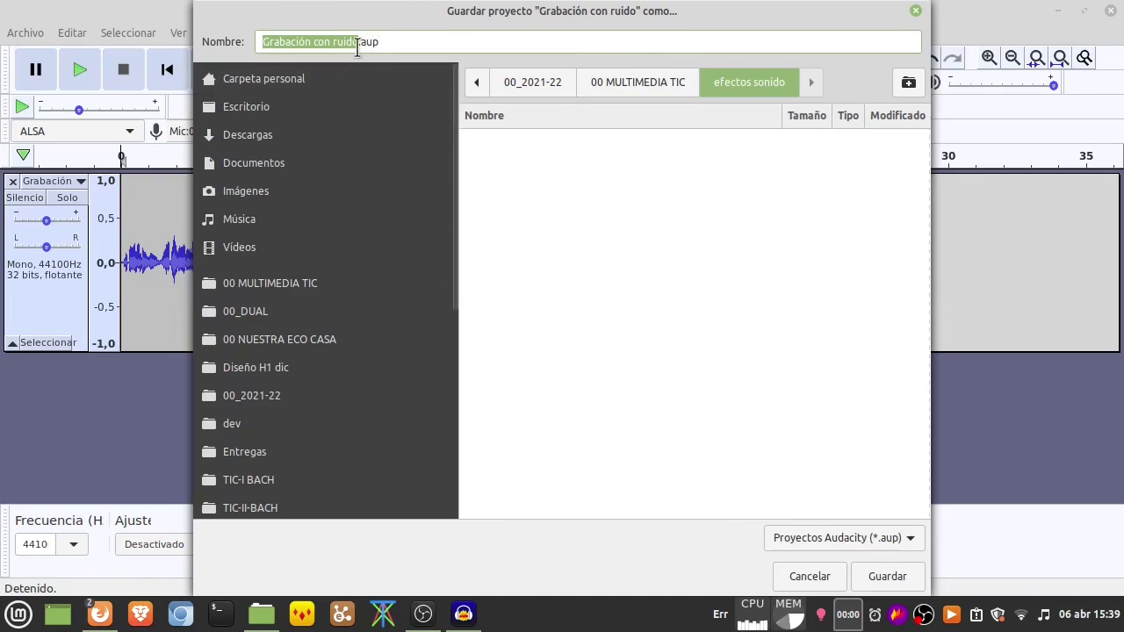
click(887, 576)
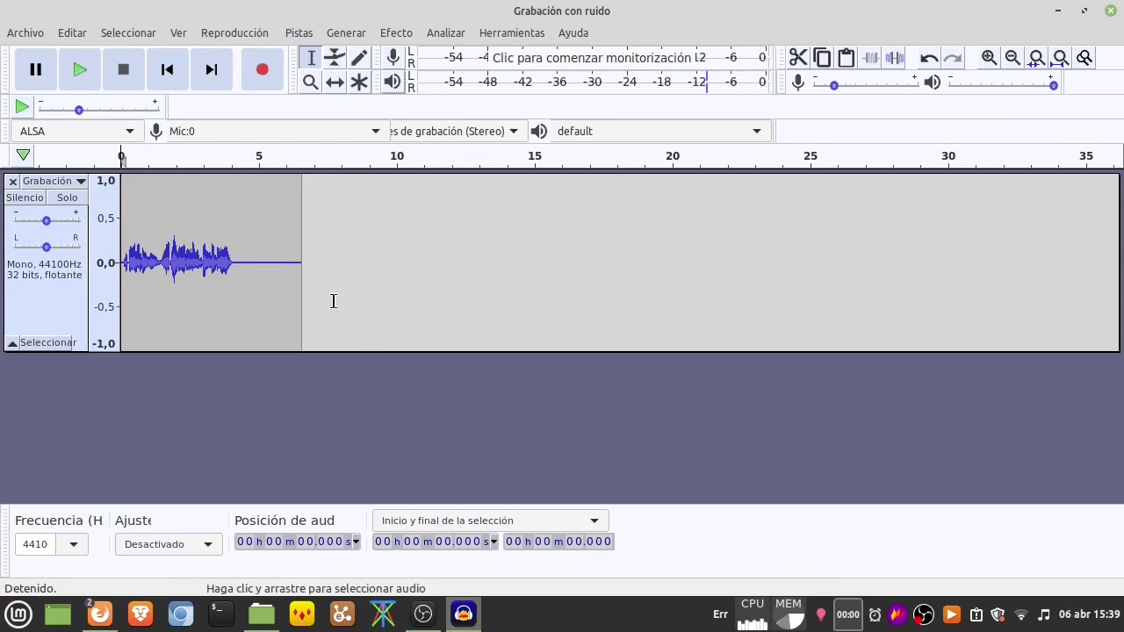
Step: Start an audio export of the recording, choose MP3 files as the format and look at the available quality presets
click(26, 35)
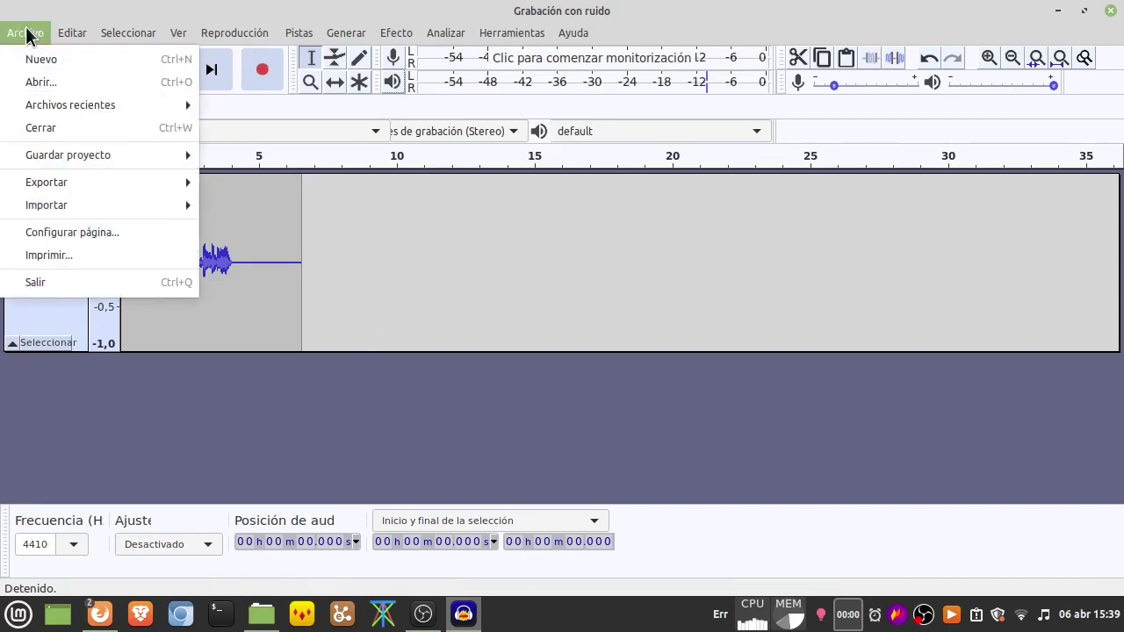
mouse_move(74, 181)
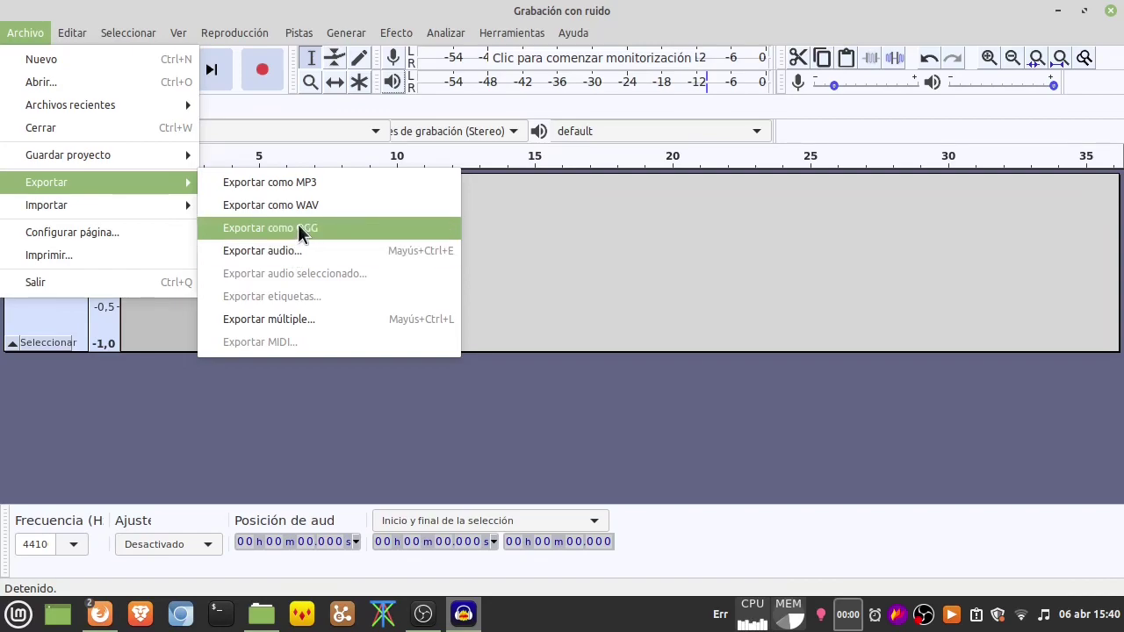
click(295, 248)
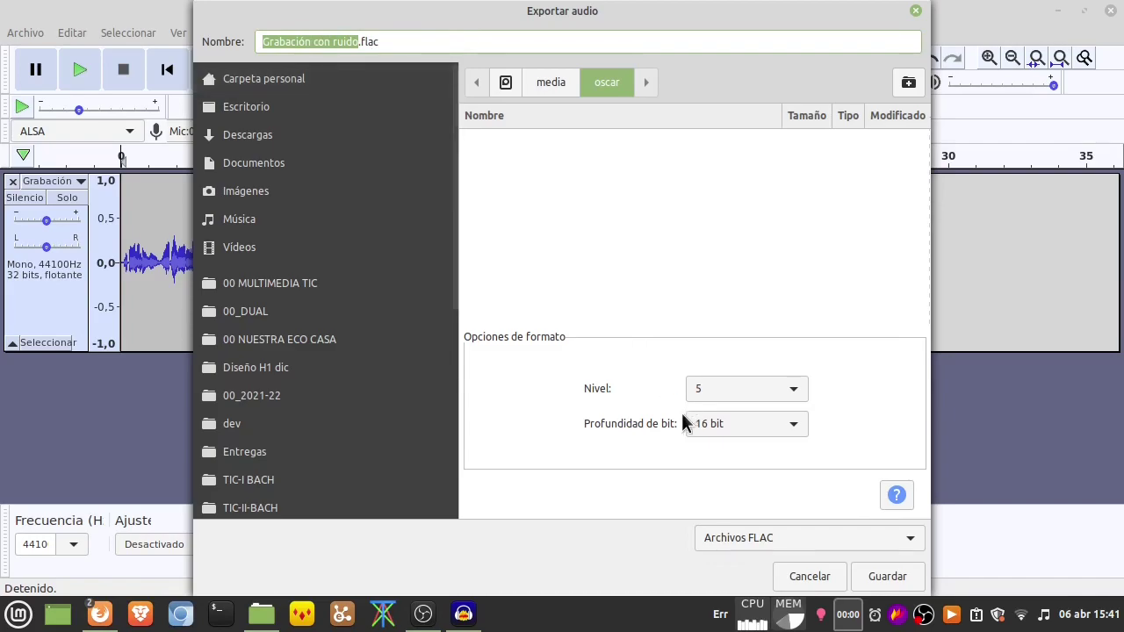
click(913, 536)
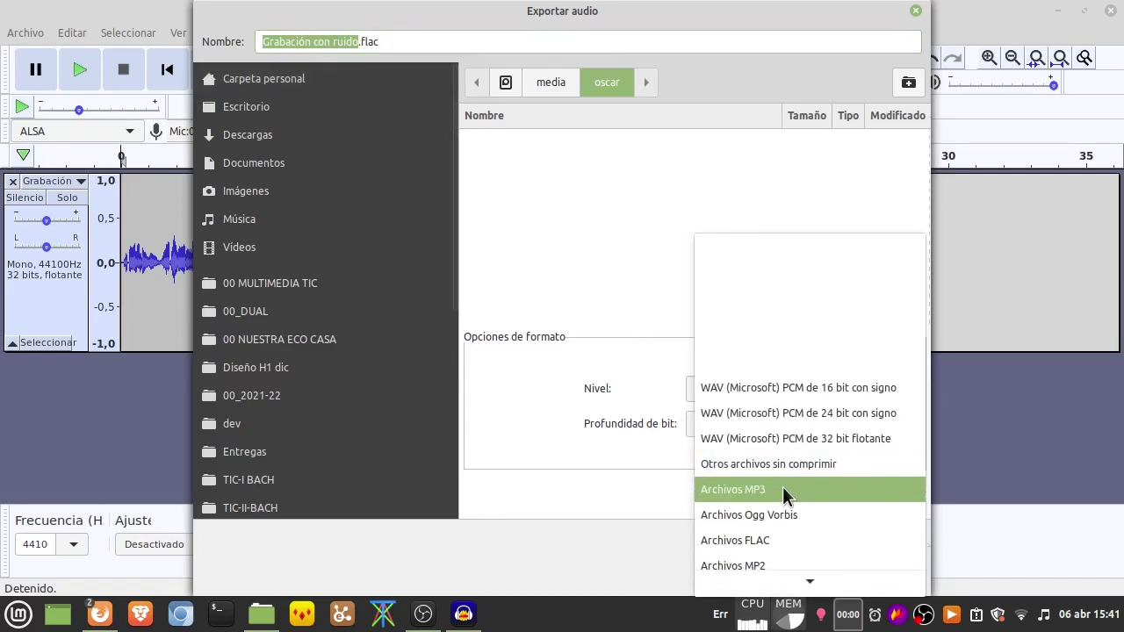
click(782, 489)
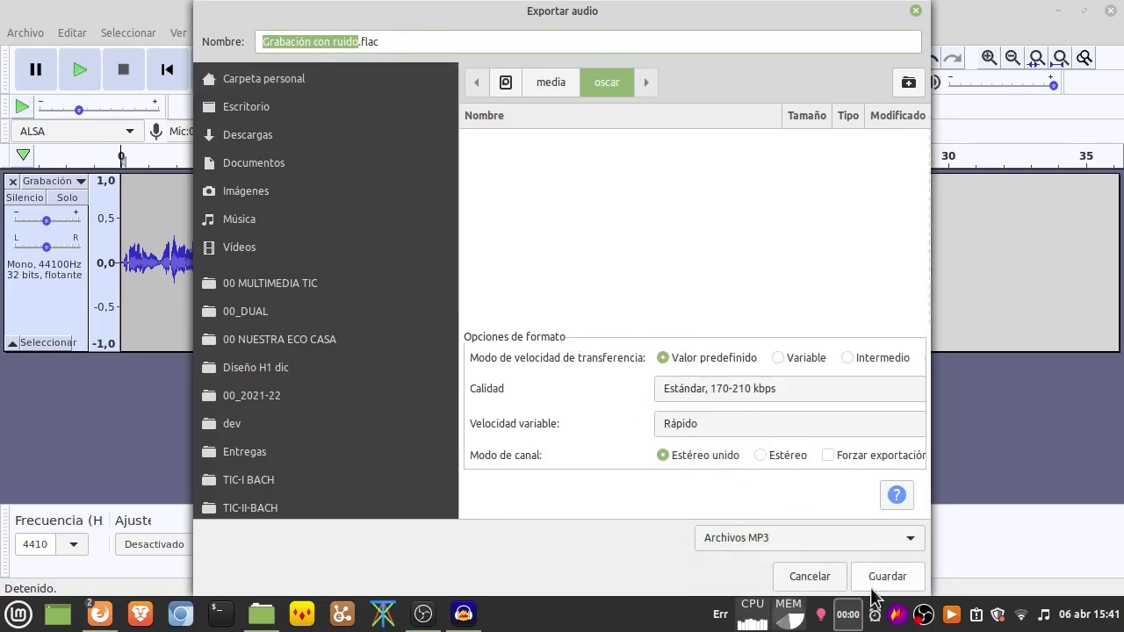
click(789, 390)
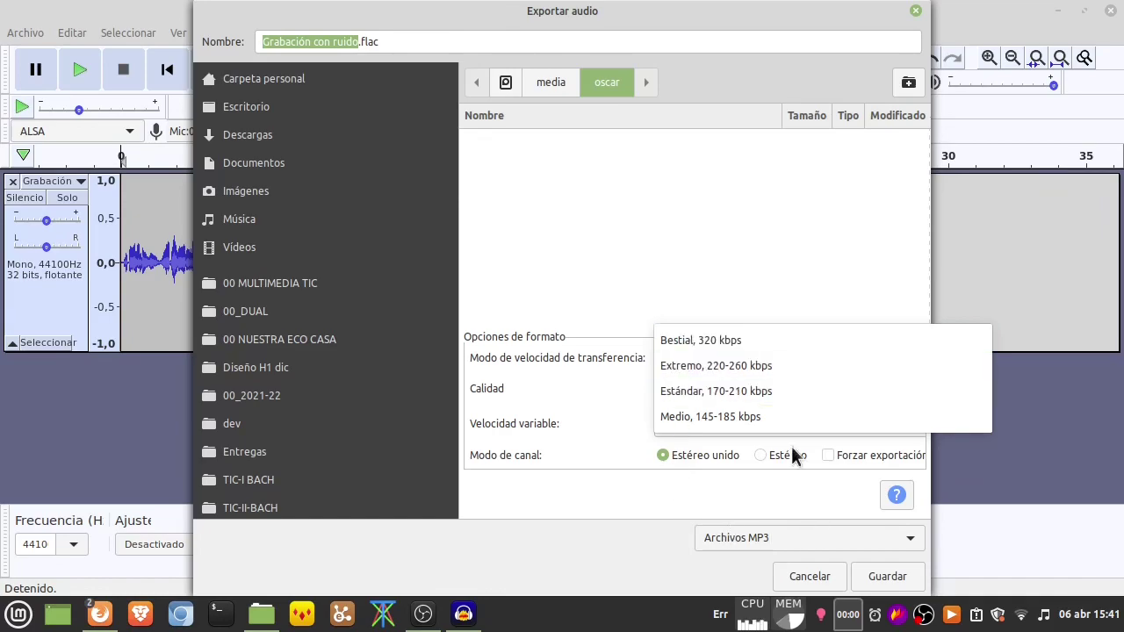
Step: Switch the export format to FLAC files and save the audio as Grabación con ruido.flac
click(916, 535)
click(916, 534)
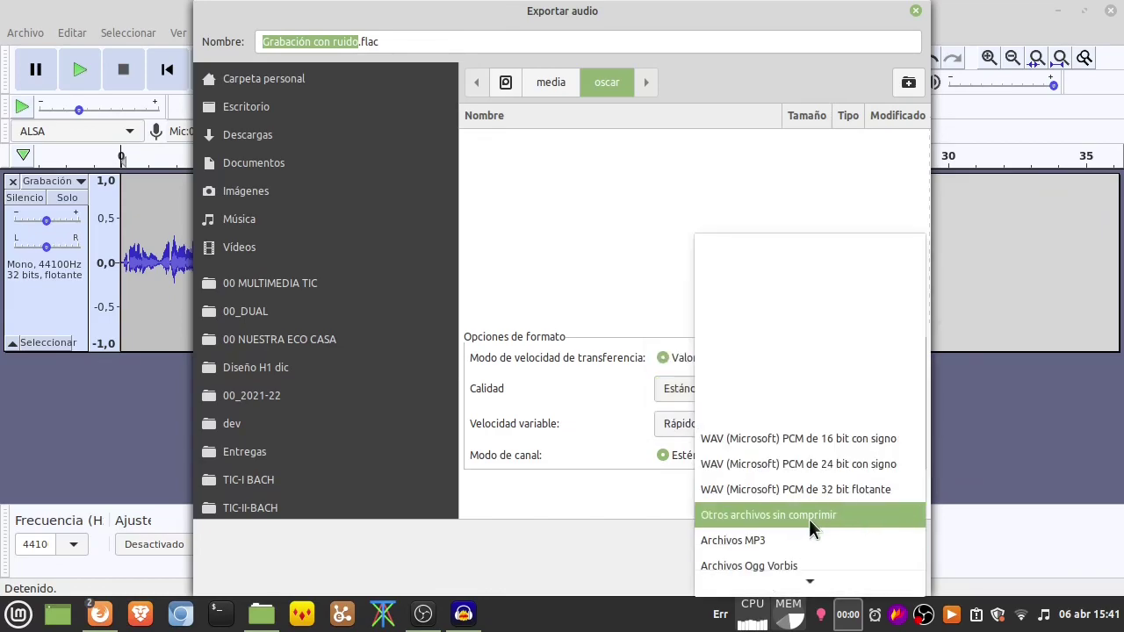
scroll(794, 550, down, 1)
click(785, 550)
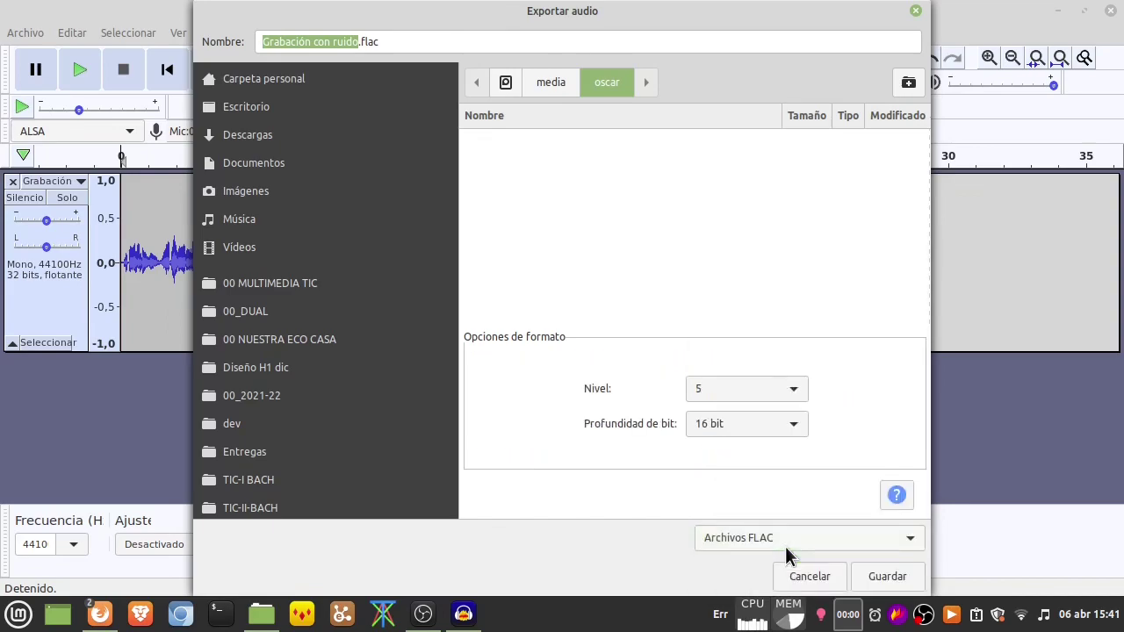
click(894, 580)
Step: Fill in the artist's name and the track name Grabación didáctica in the metadata, and complete the export
click(772, 206)
text(Óscar)
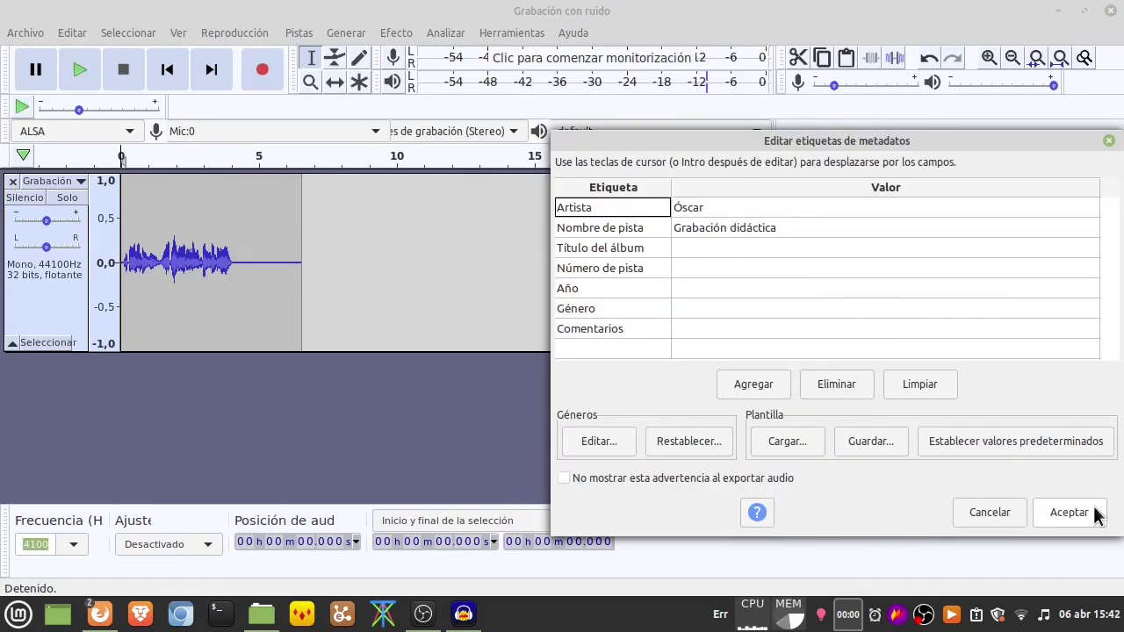
click(1091, 514)
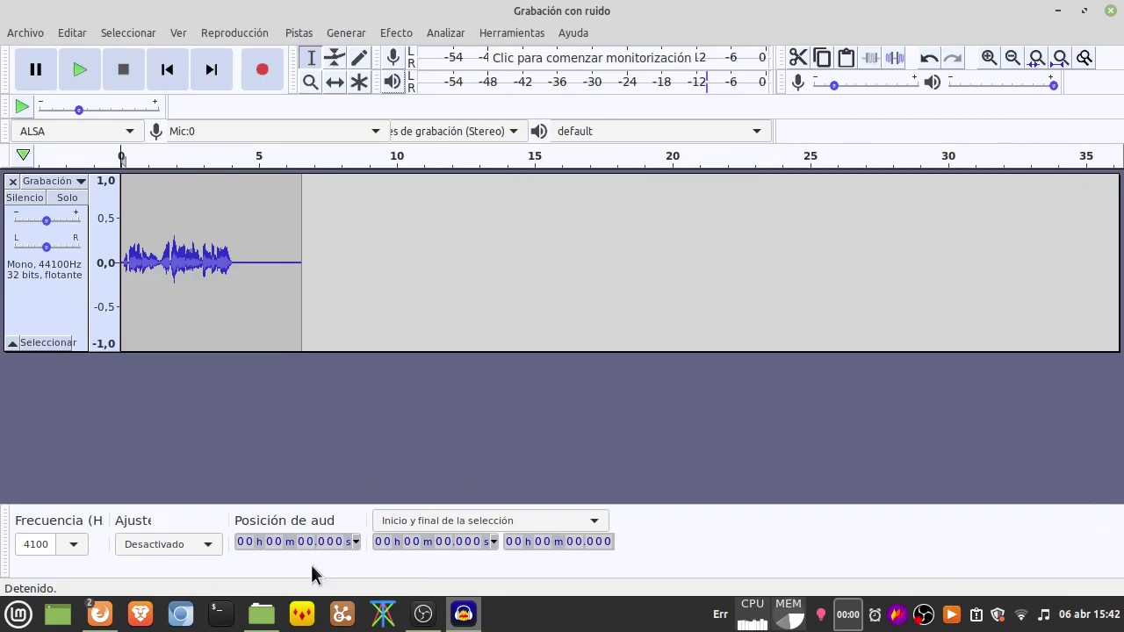
Step: Switch to the file manager, find Grabación con ruido.flac in the 00 MULTIMEDIA TIC folder and open it with Celluloid
click(261, 613)
click(819, 97)
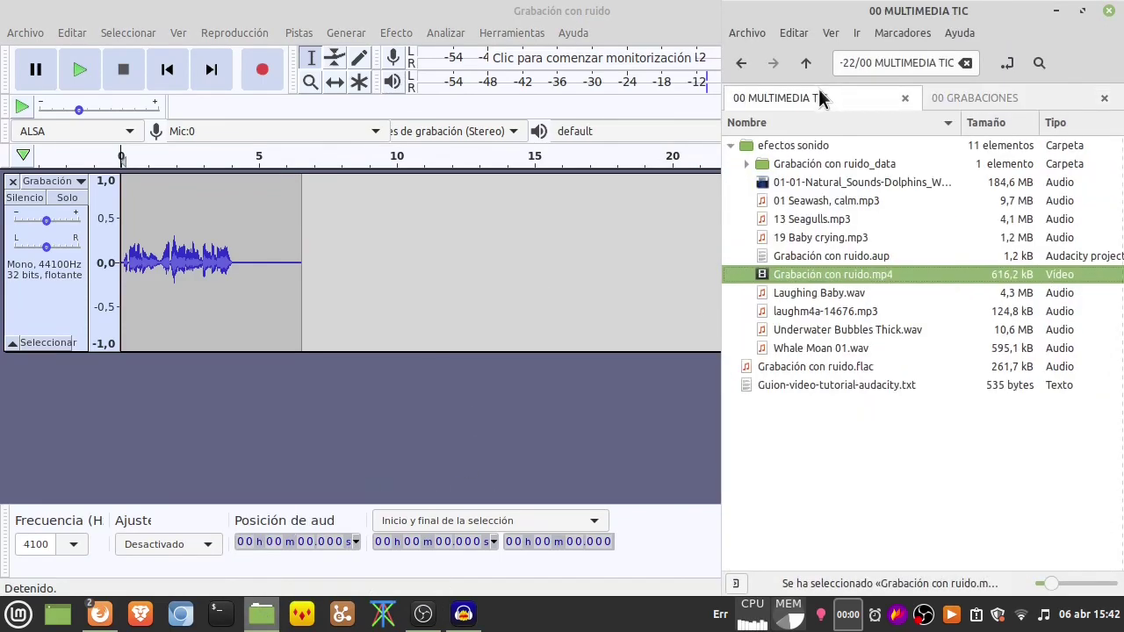
click(844, 367)
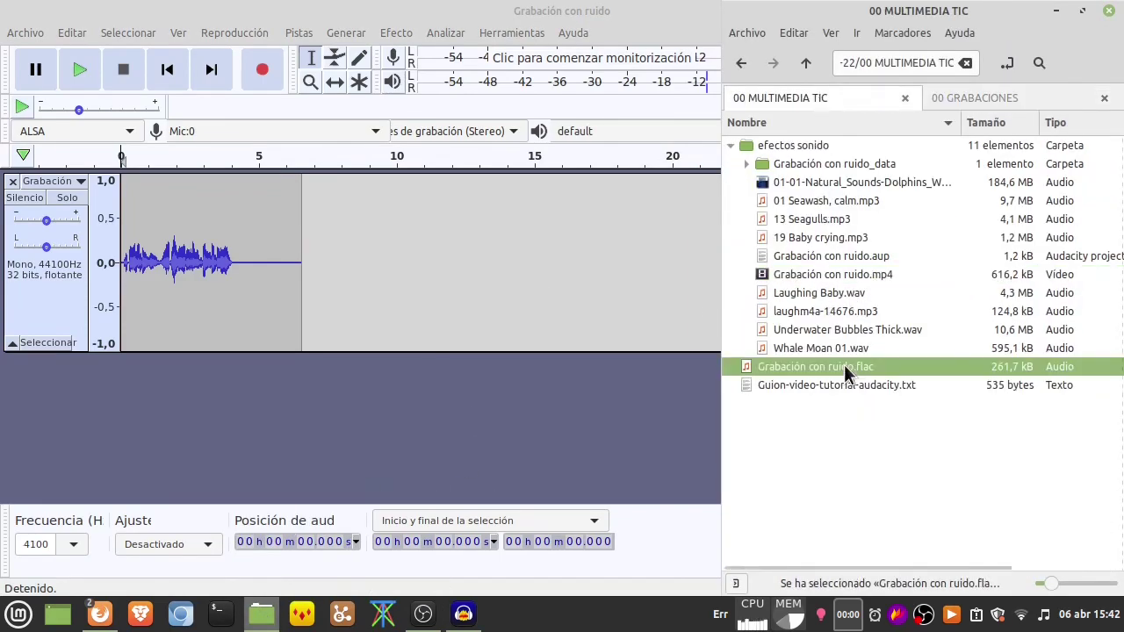
right_click(844, 366)
mouse_move(836, 99)
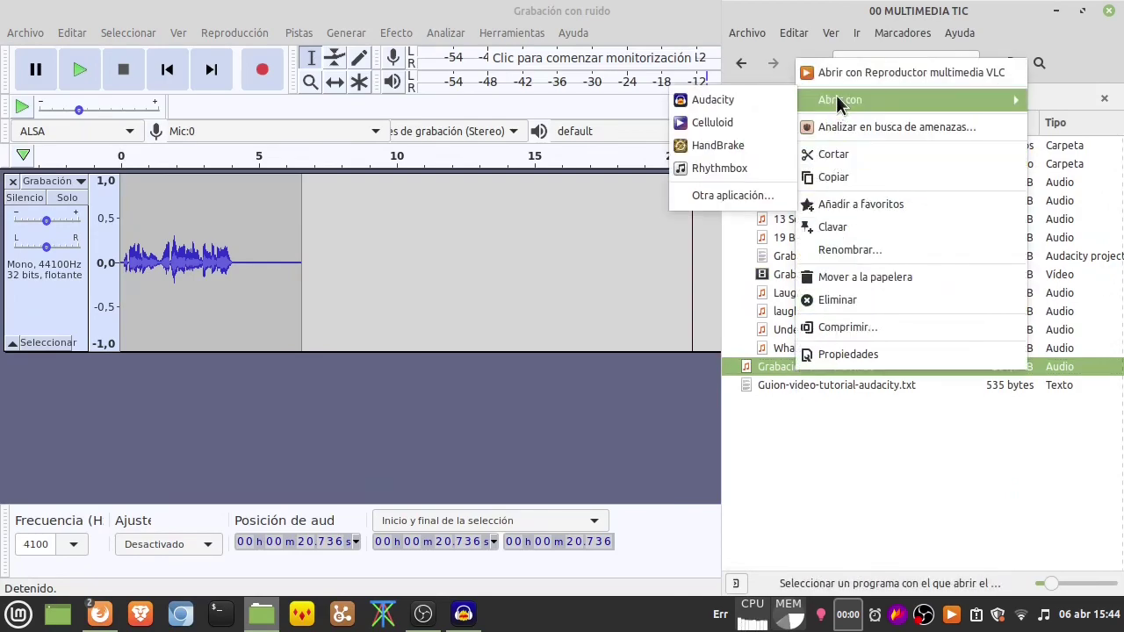
click(712, 117)
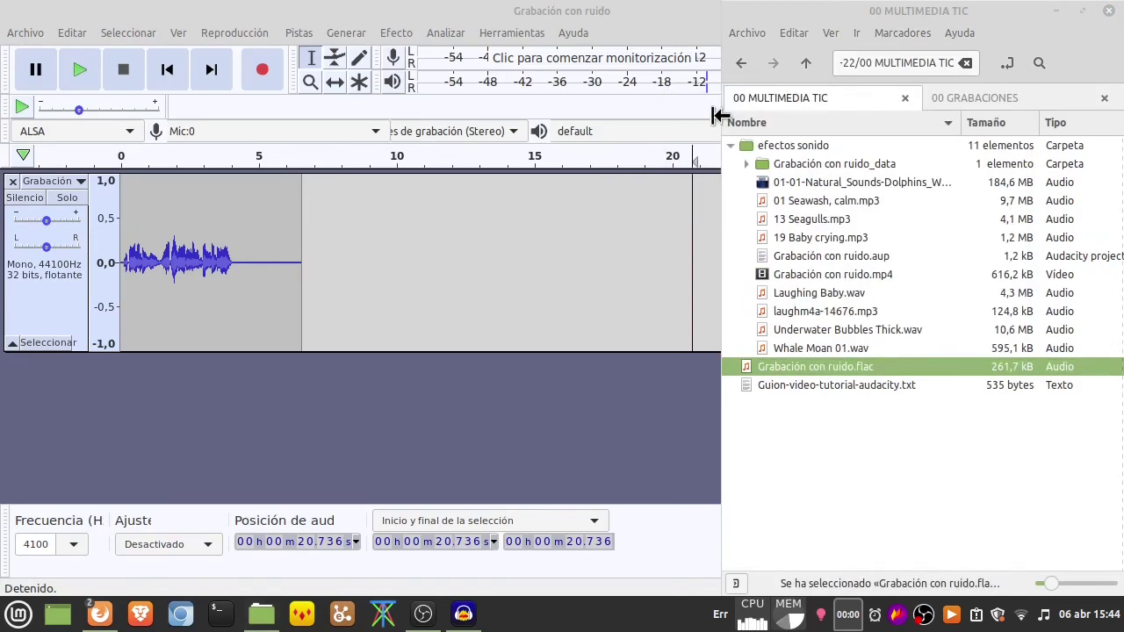